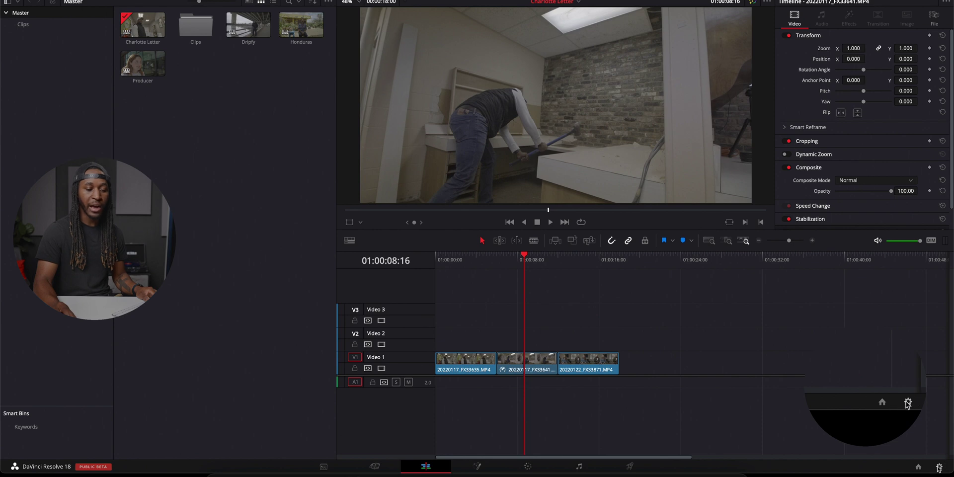
Review the project's Master Settings, Image Scaling and Color Management settings and close them without changing anything.
left_click(938, 467)
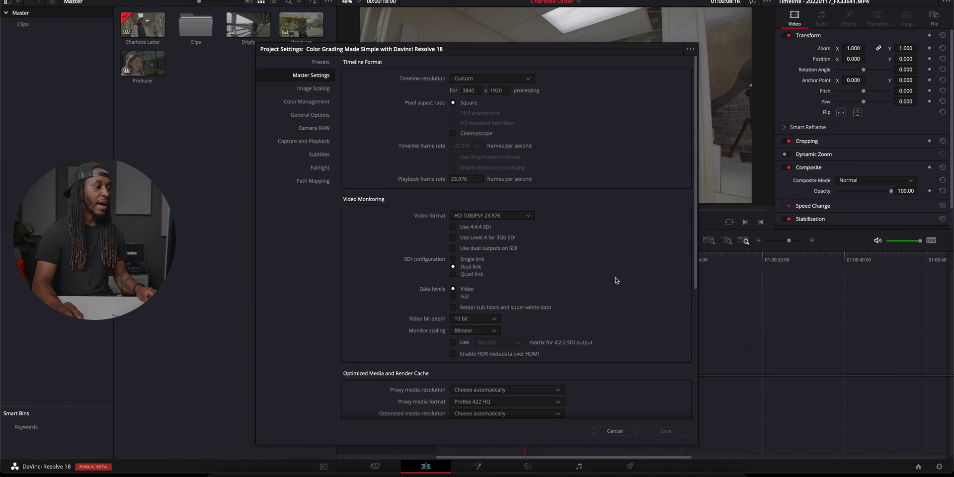
left_click(299, 90)
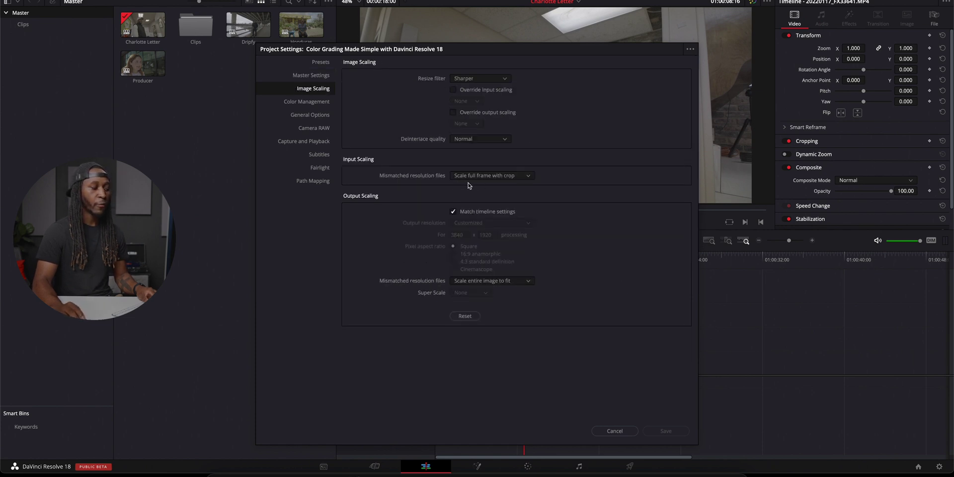
left_click(323, 103)
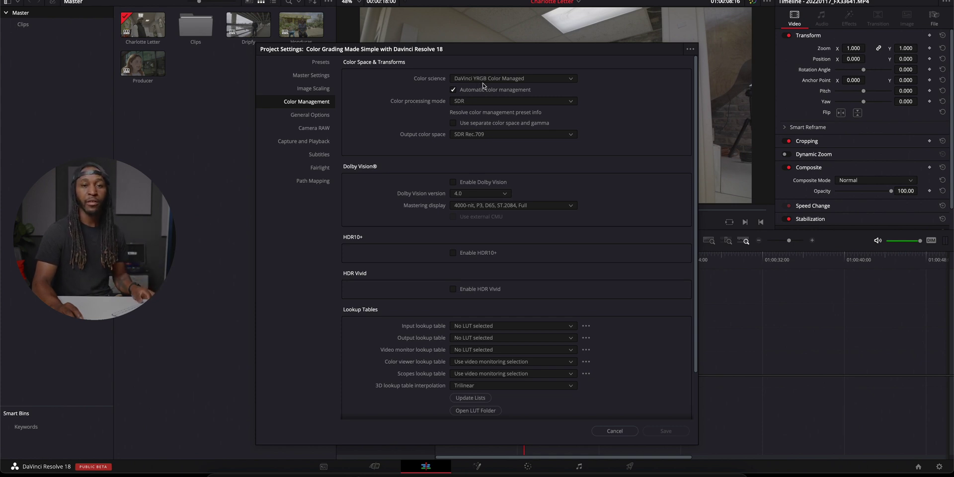
left_click(625, 430)
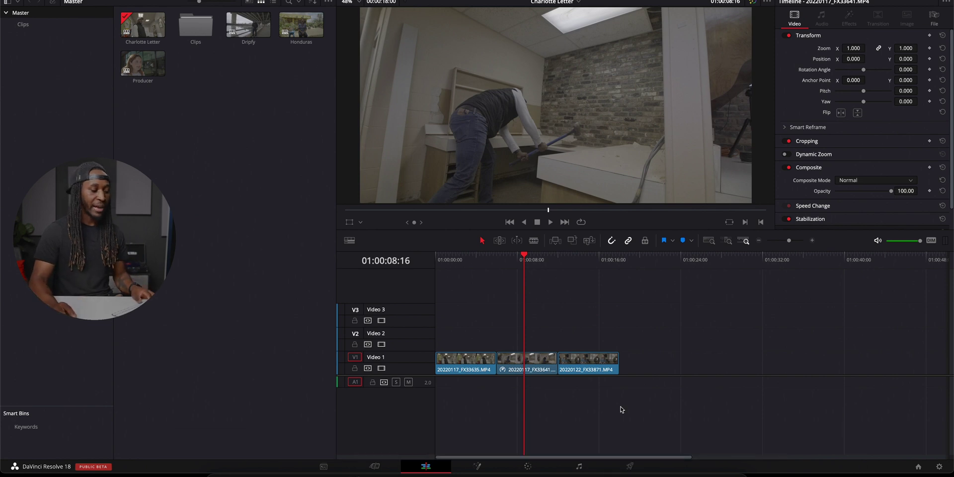
Switch to the Color page and move node 01 closer to the source in the node graph.
left_click(528, 467)
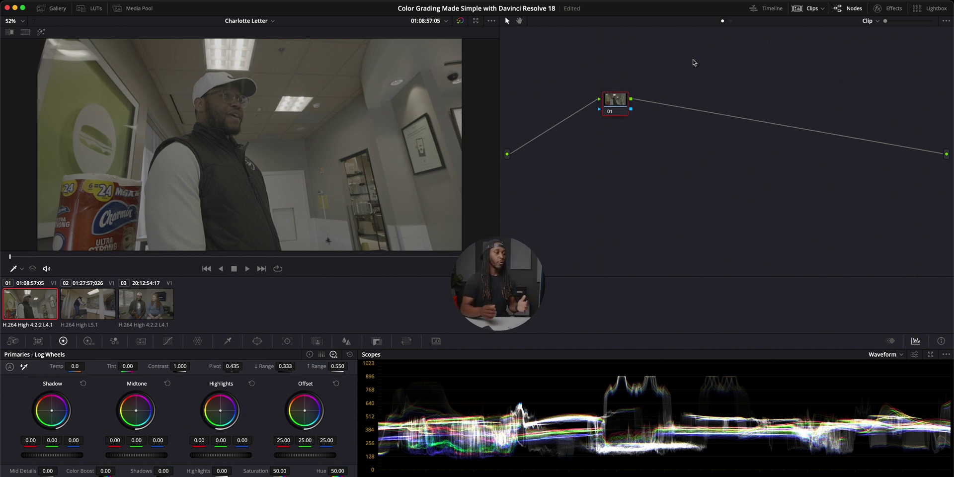
left_click_drag(608, 107, 560, 102)
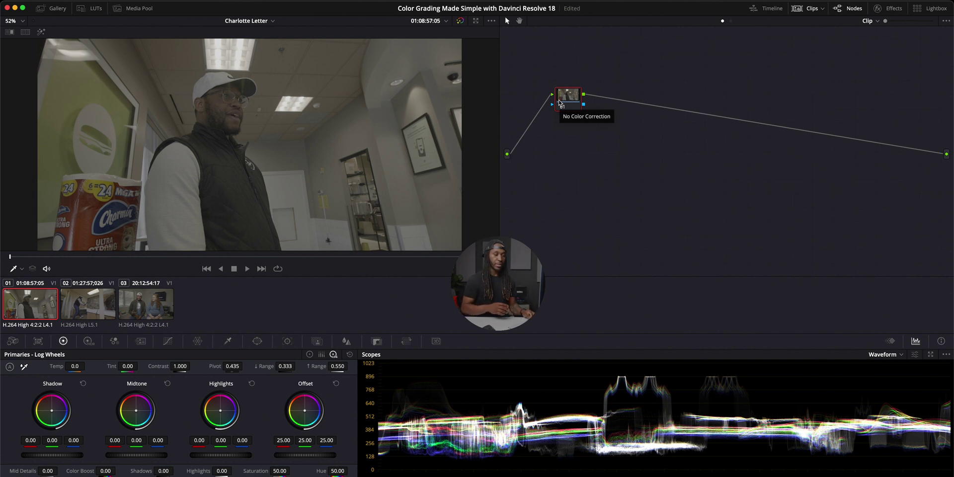
key("alt+s")
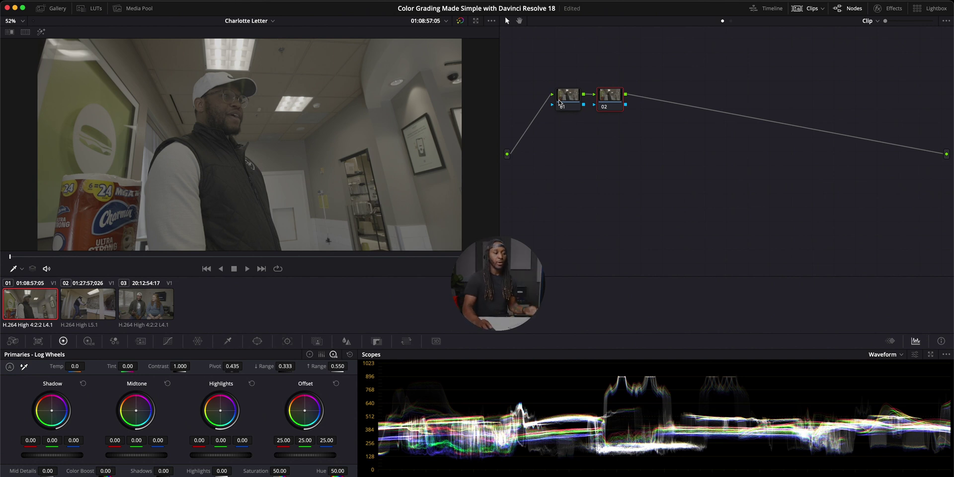
left_click(564, 107)
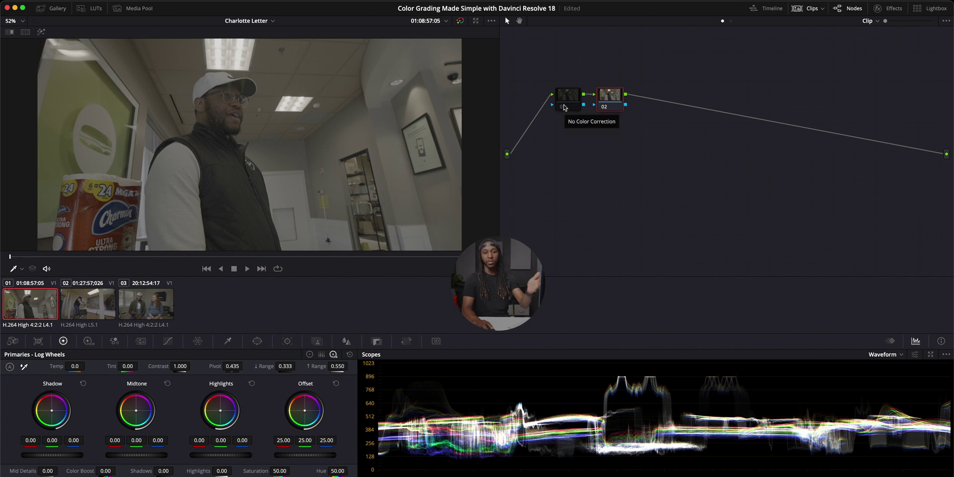
right_click(564, 108)
mouse_move(590, 136)
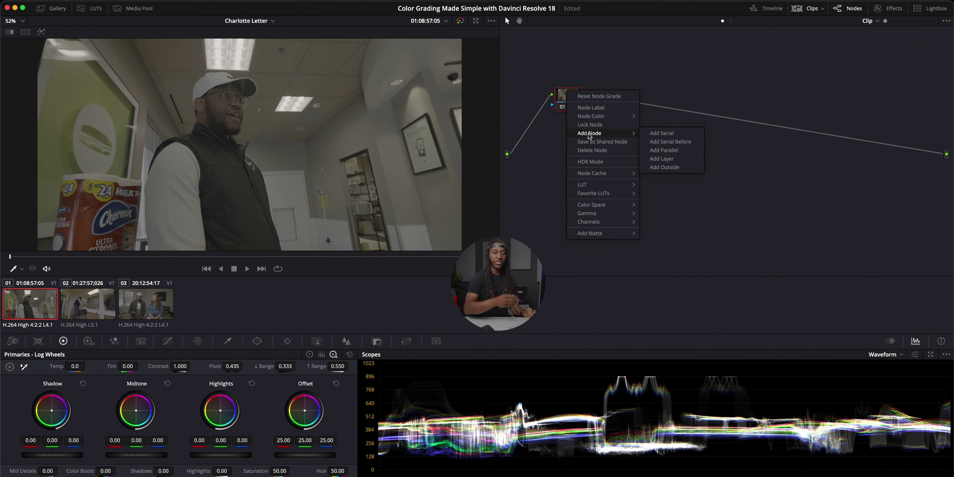
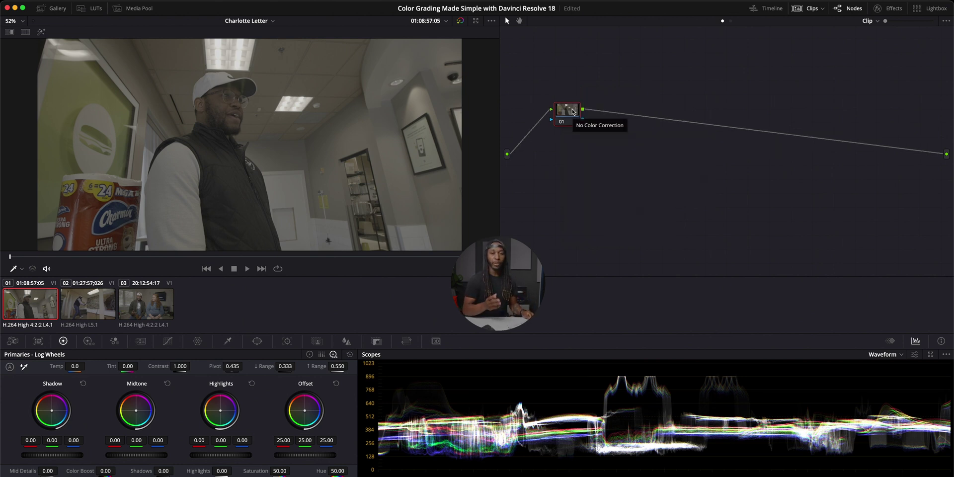
Add two serial nodes after node 01.
key("alt+s")
key("alt+s")
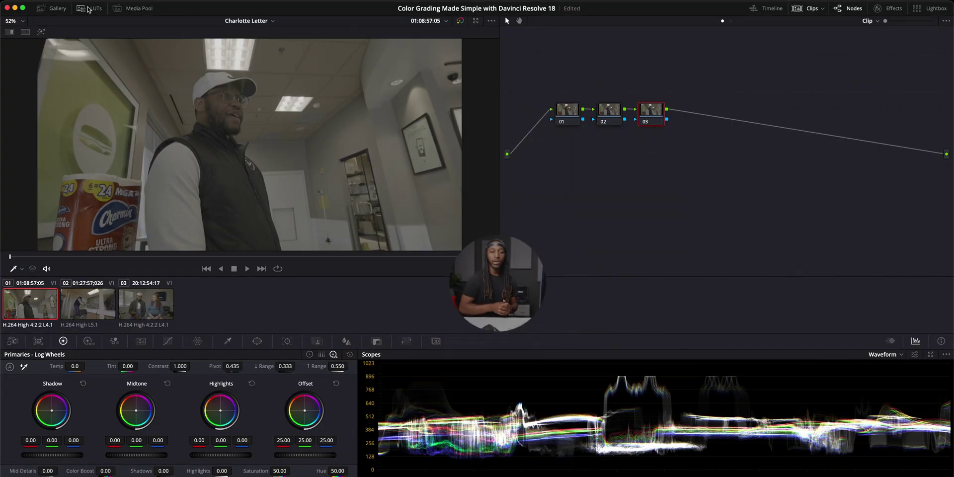
Browse the Film Looks and Favorites LUTs as a list and apply DCI-P3 Kodak 2383 D65 to node 03.
left_click(89, 9)
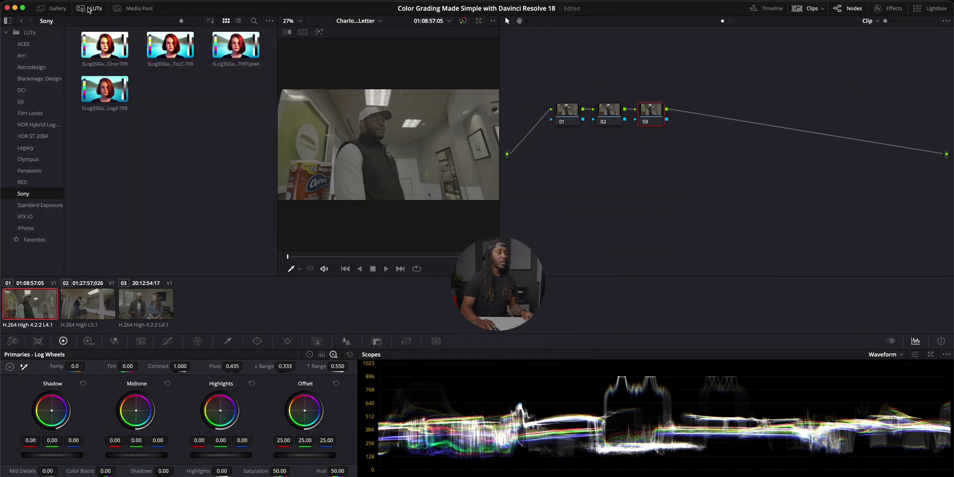
left_click(29, 114)
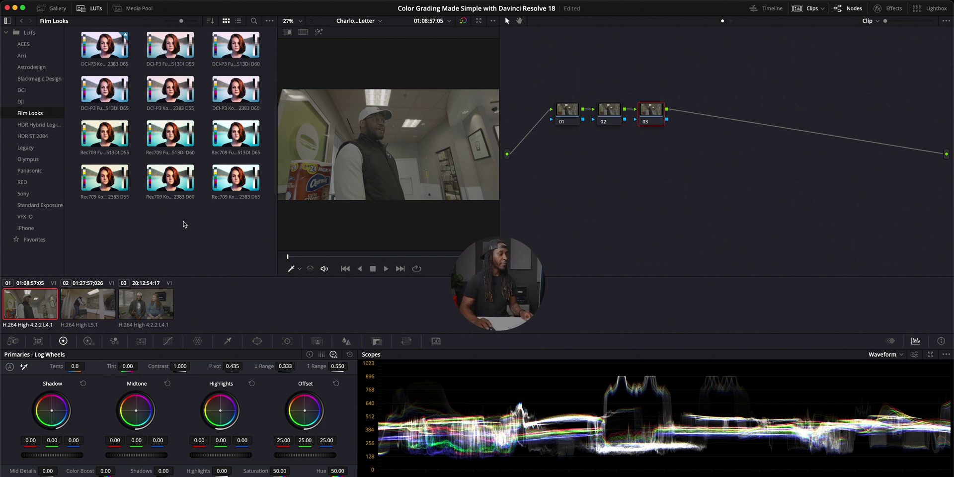
left_click(33, 243)
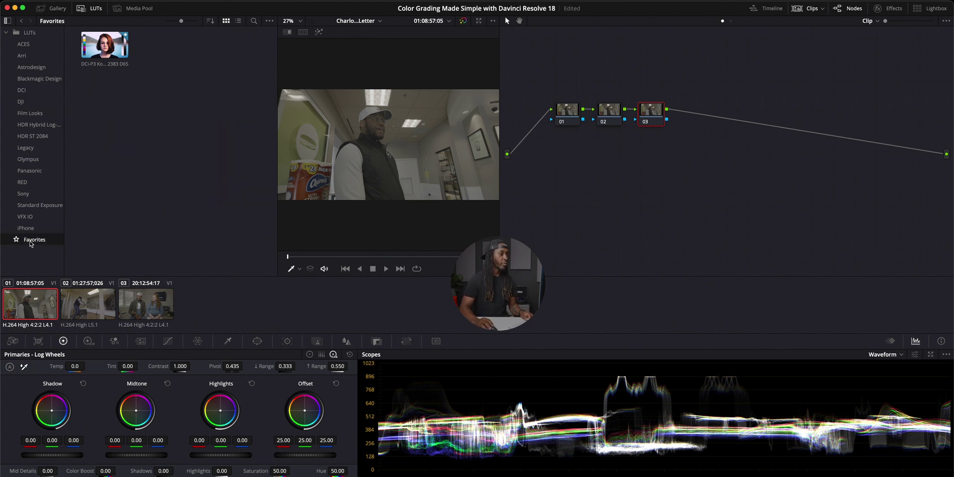
left_click(239, 24)
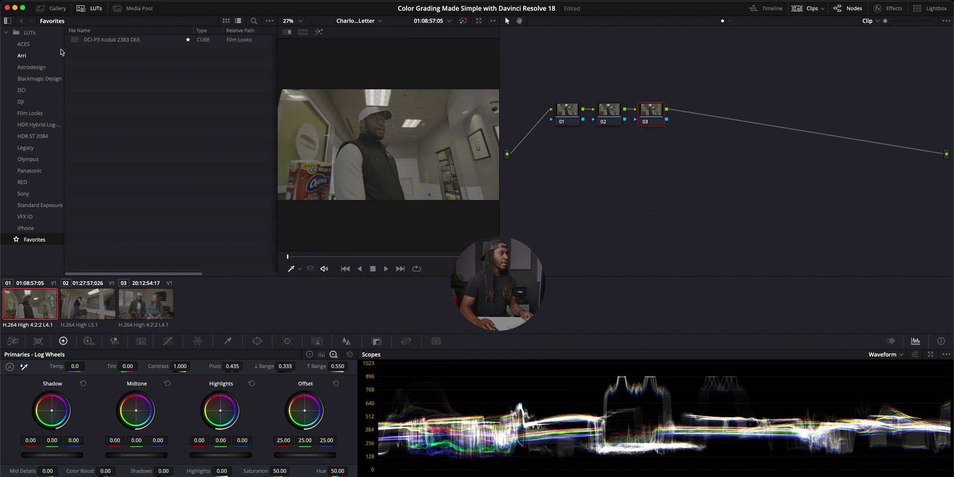
left_click(29, 114)
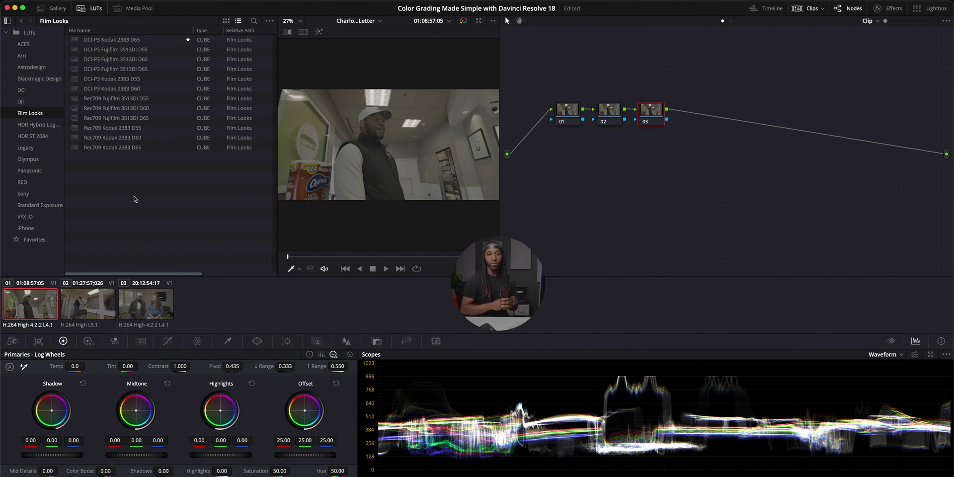
left_click(31, 241)
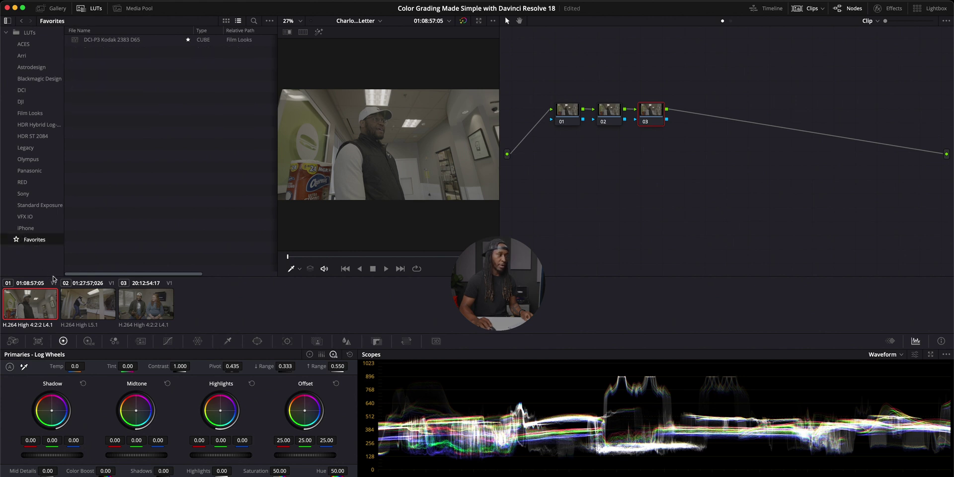
left_click_drag(80, 42, 650, 118)
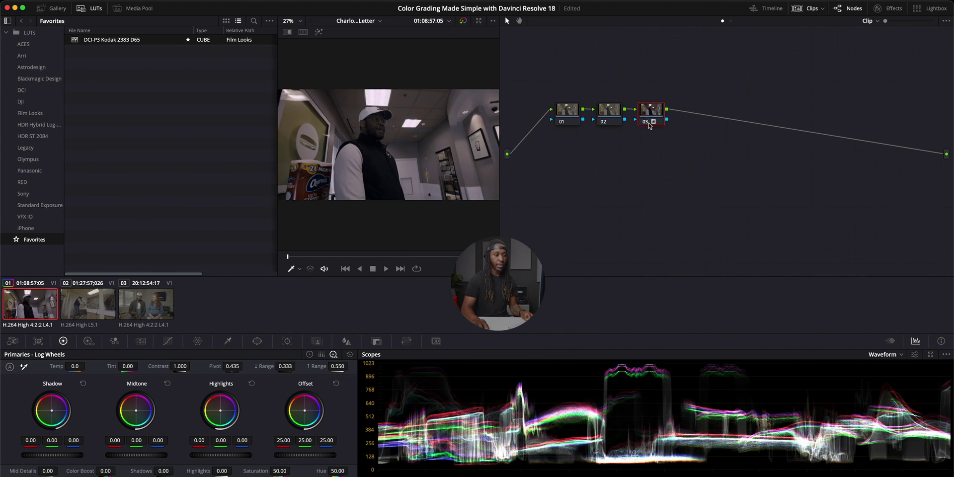
Disable and re-enable node 03 to compare the image with and without the LUT.
left_click(646, 123)
left_click(645, 123)
left_click(646, 122)
left_click(646, 123)
Label node 03 LUT, node 02 BAL and node 01 TEMP.
right_click(650, 114)
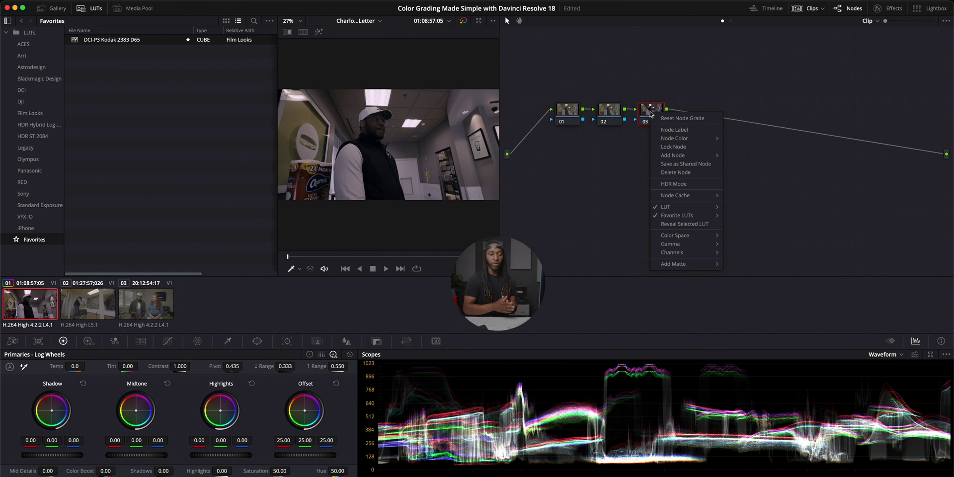
left_click(662, 129)
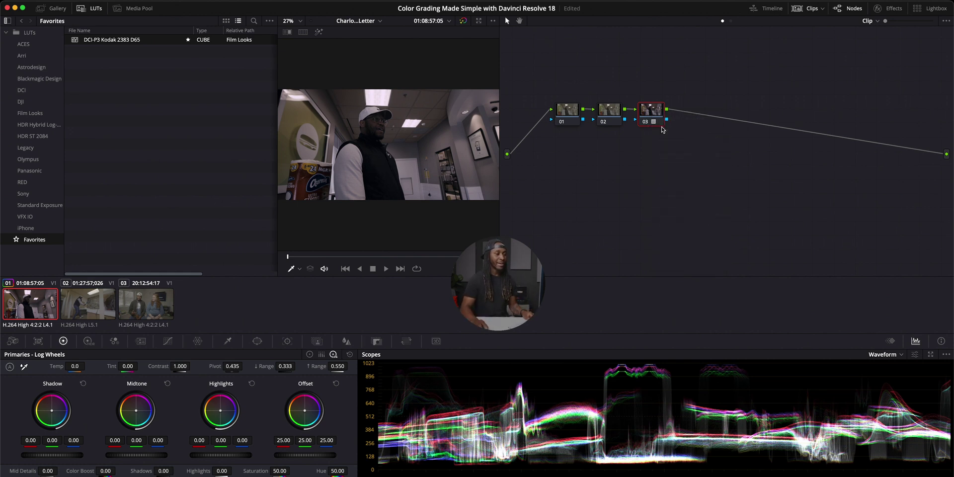
type("LUT")
key("Return")
right_click(601, 124)
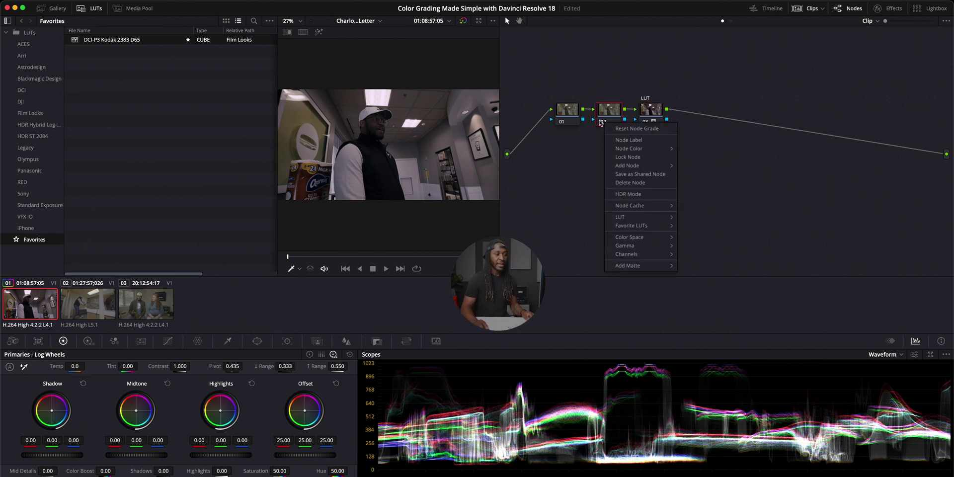
left_click(630, 141)
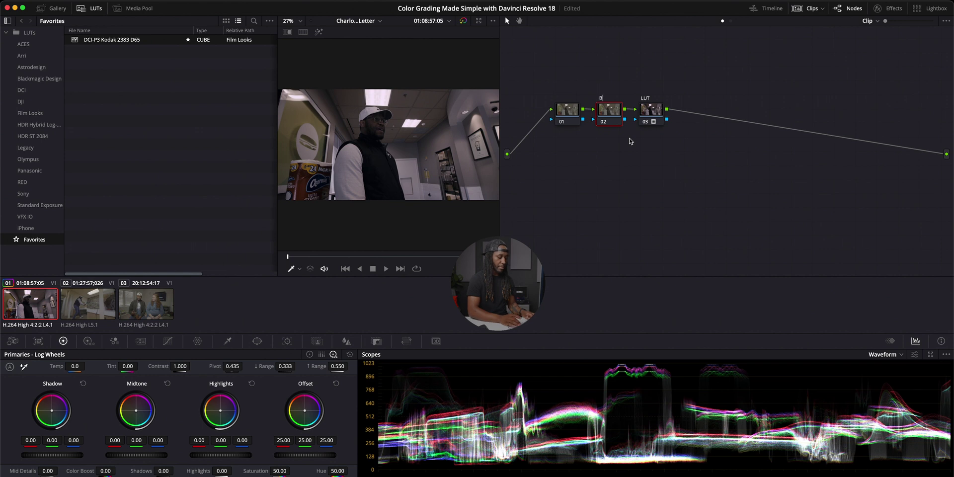
left_click(566, 121)
right_click(564, 126)
left_click(591, 141)
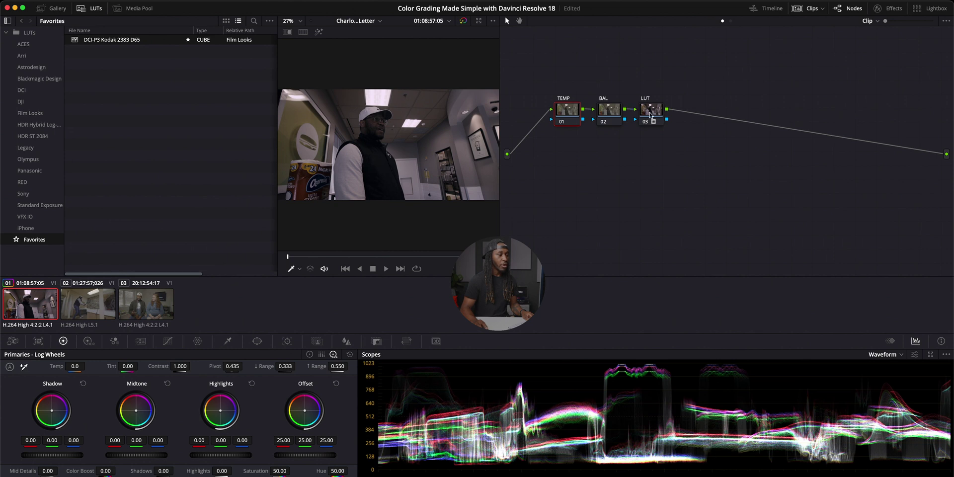
With the BAL node selected, adjust the scope's graticule brightness, check its Colorize option and choose Waveform as the scope type.
left_click(610, 109)
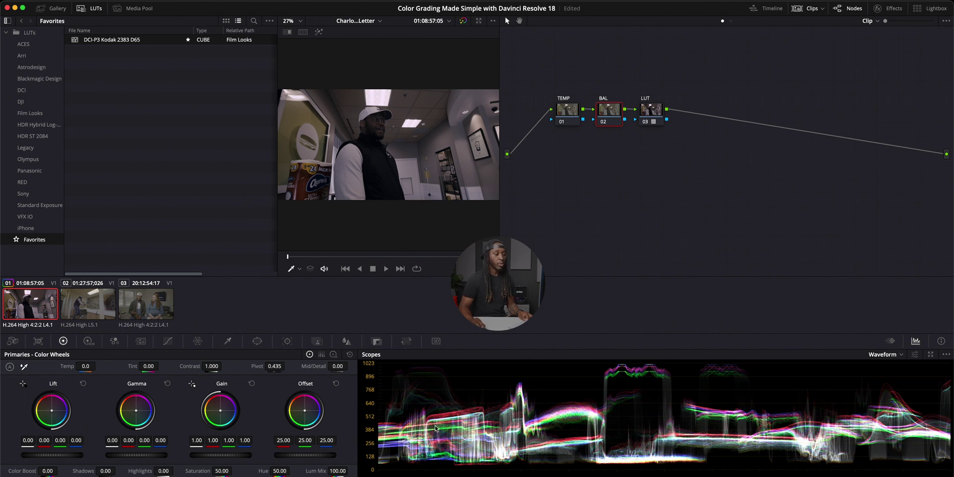
left_click(873, 356)
left_click(873, 355)
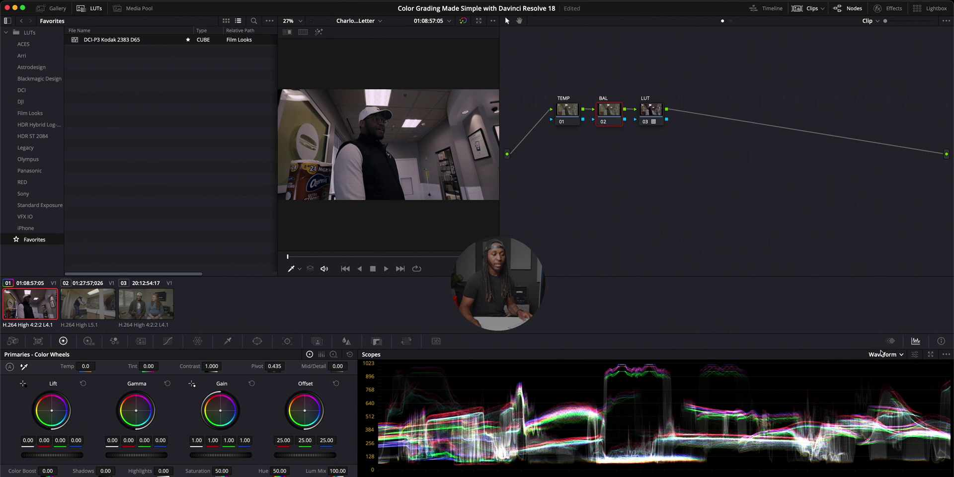
left_click(915, 356)
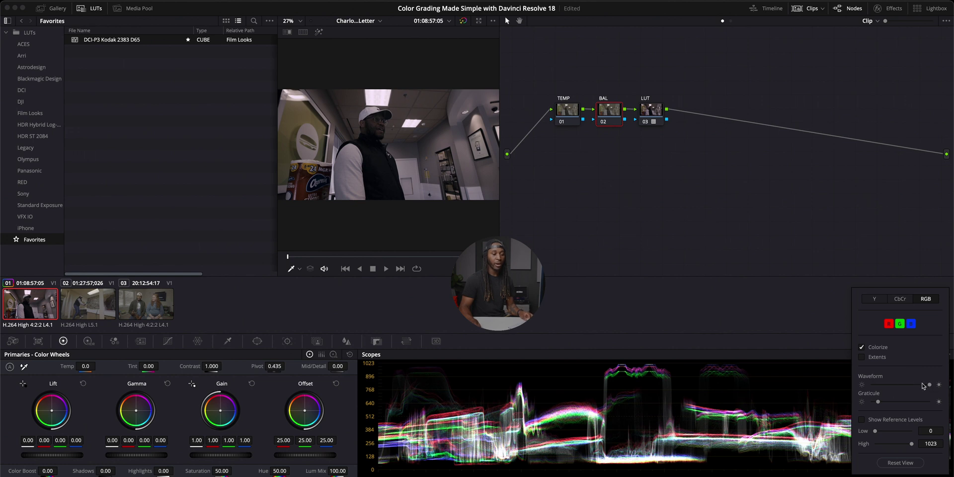
mouse_move(878, 402)
left_mouse_down()
mouse_move(912, 400)
mouse_move(882, 403)
left_mouse_up()
left_click(862, 348)
left_click(816, 401)
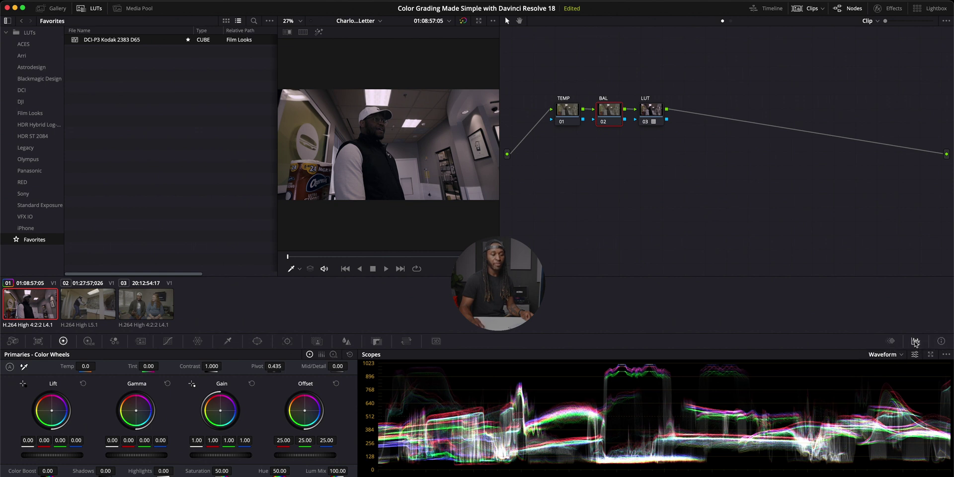
left_click(884, 354)
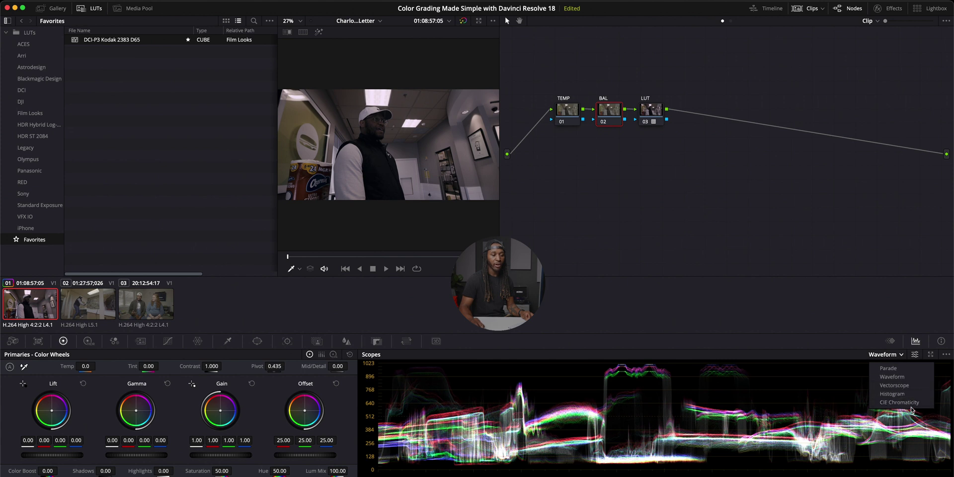
left_click(902, 377)
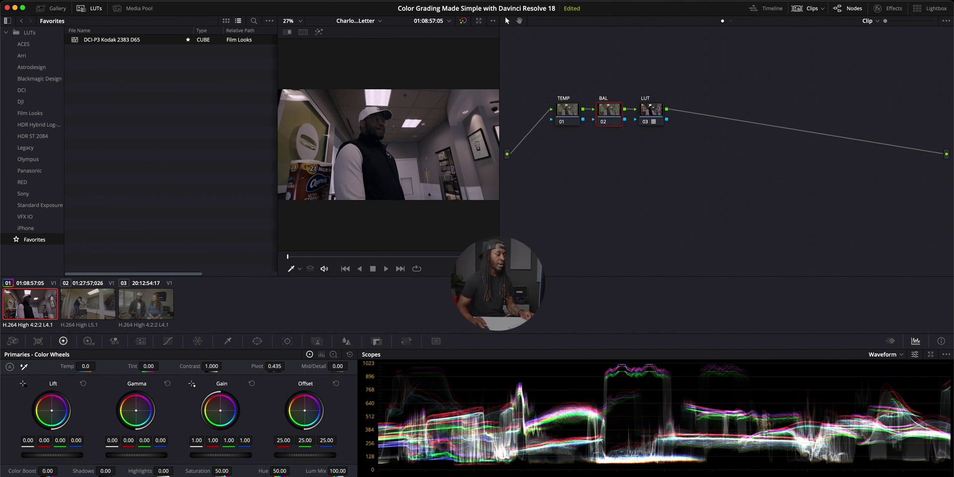
Set the BAL node's Saturation to 100 and Color Boost to 15.
left_click_drag(221, 473, 222, 474)
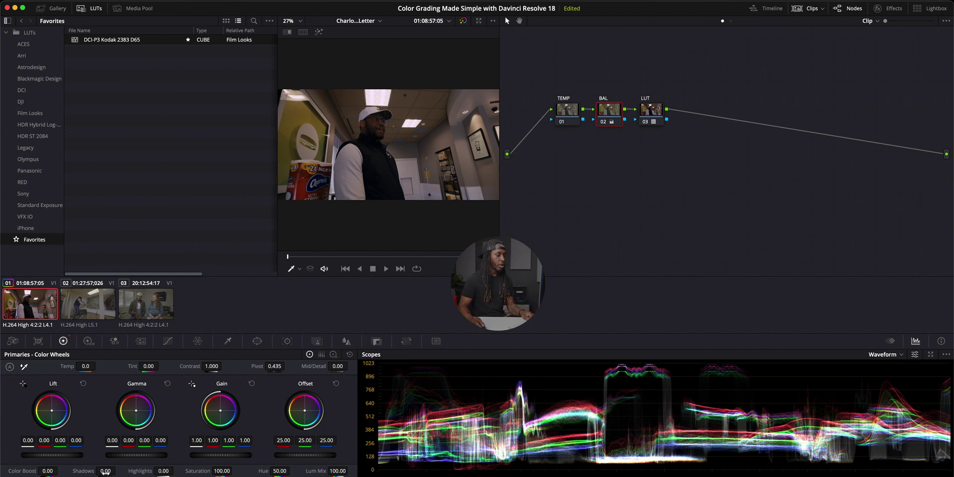
left_click(48, 471)
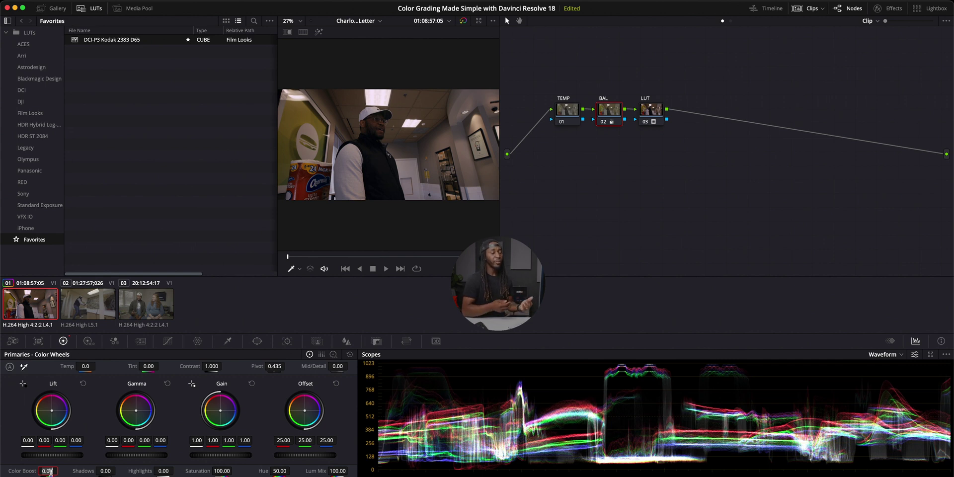
type("15")
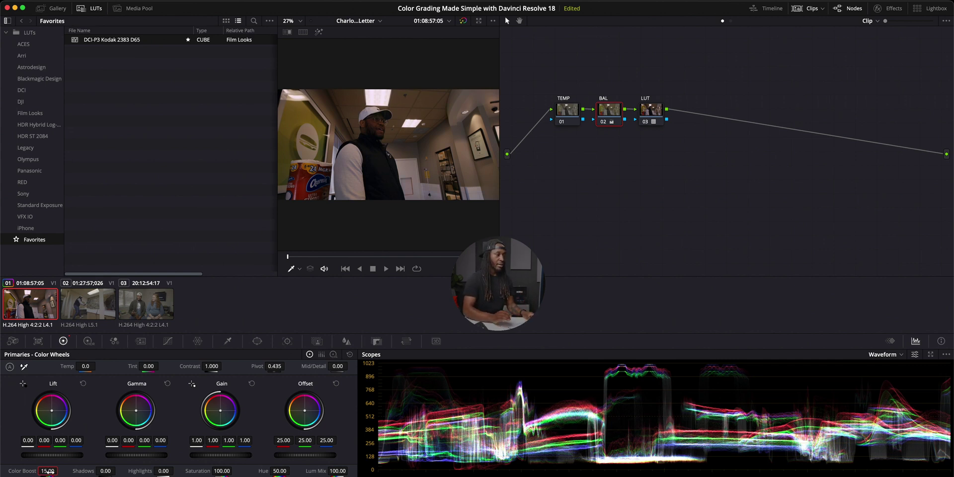
key("Return")
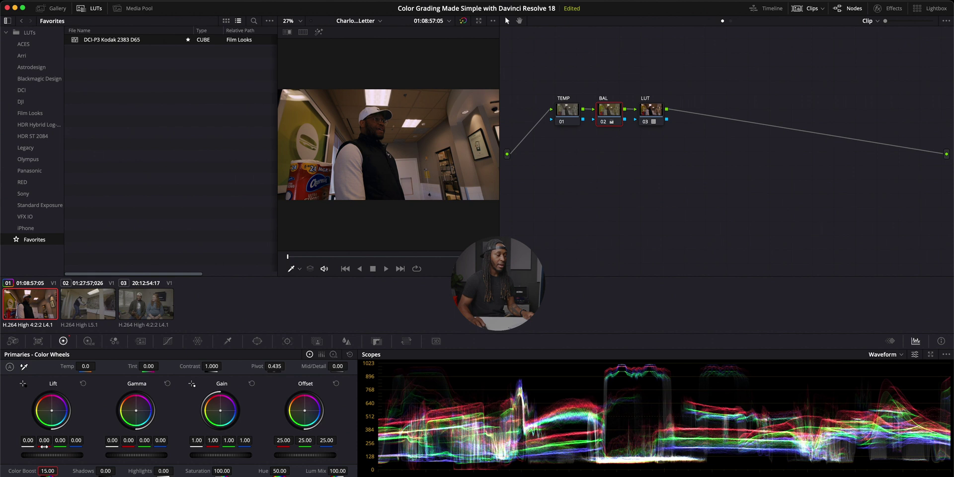
Set the BAL node's Mid/Detail to 40.
left_click(337, 365)
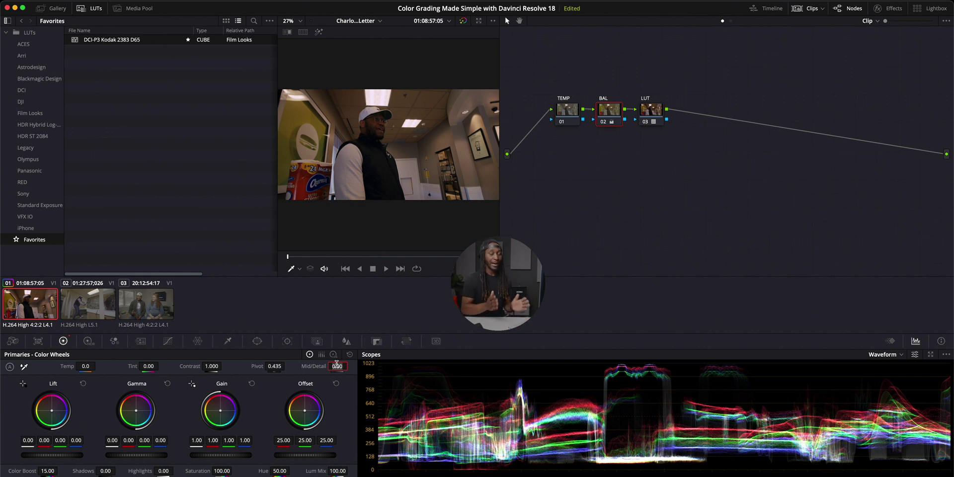
type("40")
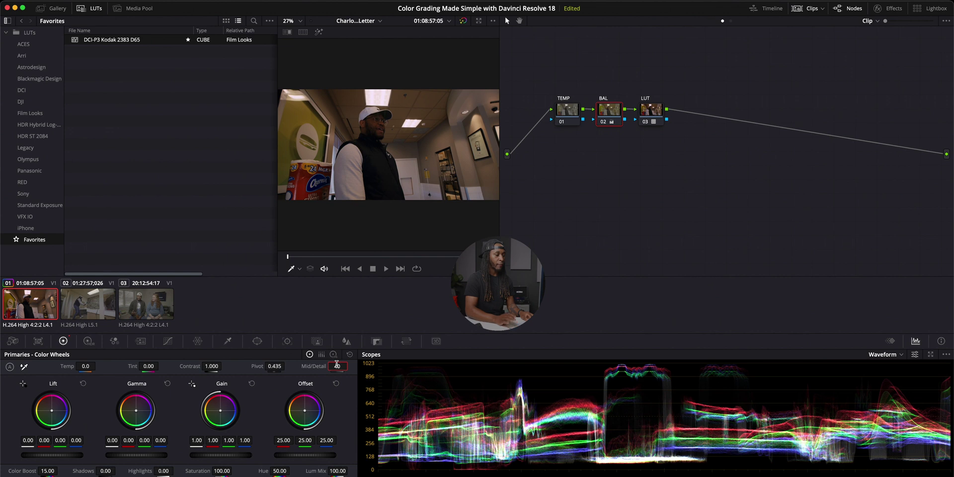
key("Return")
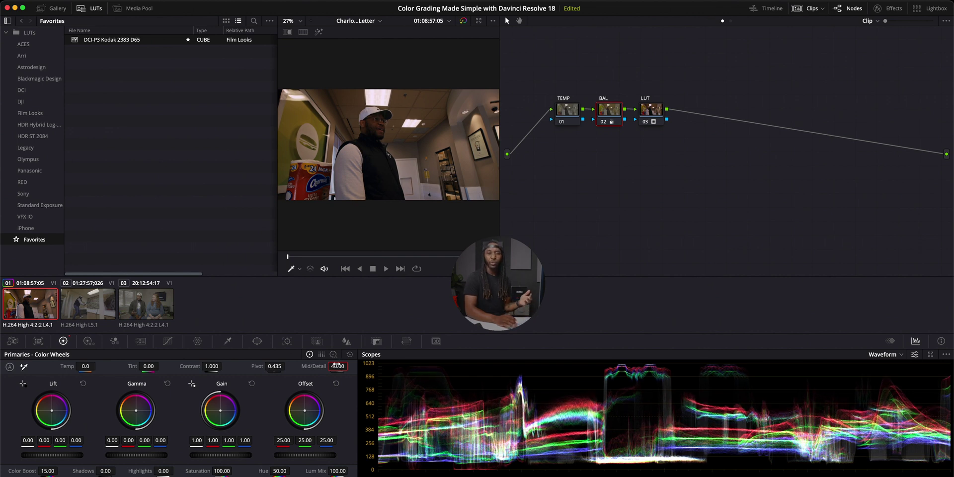
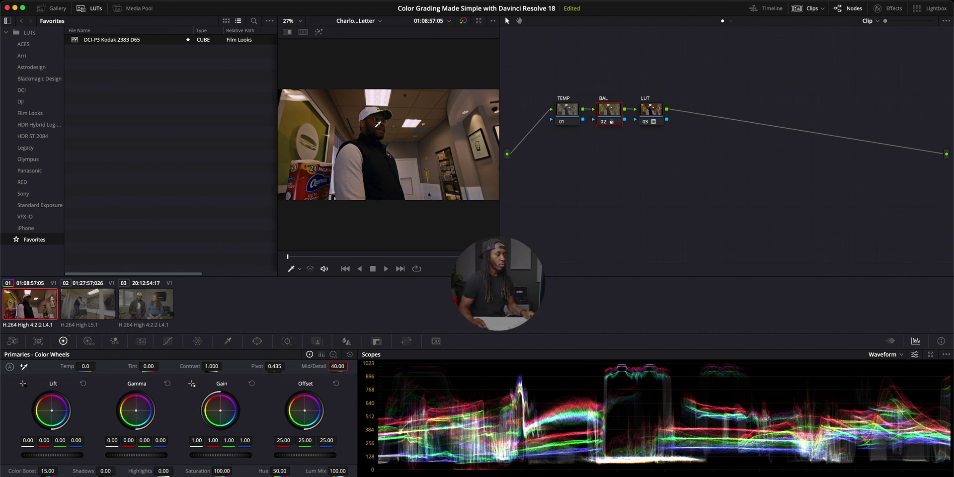
Inspect the image detail at 200% viewer zoom and return the viewer to Fit.
left_click(300, 20)
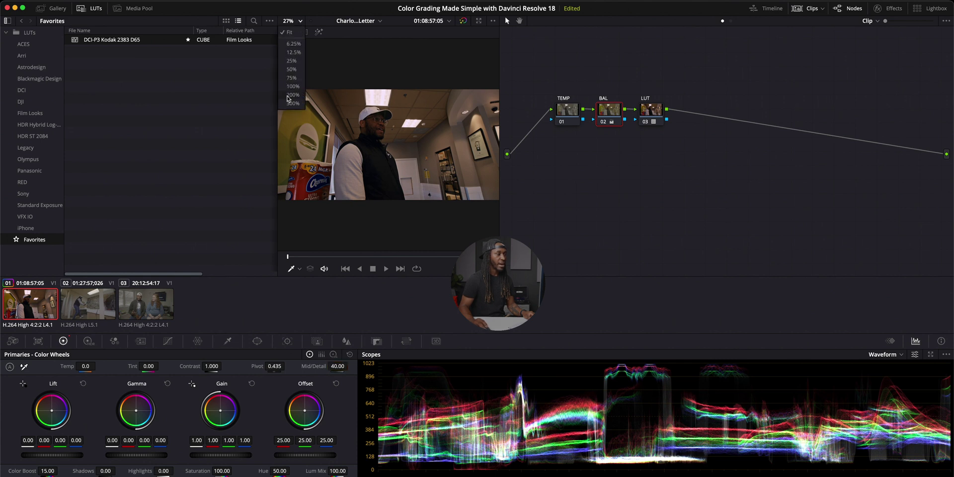
left_click(293, 95)
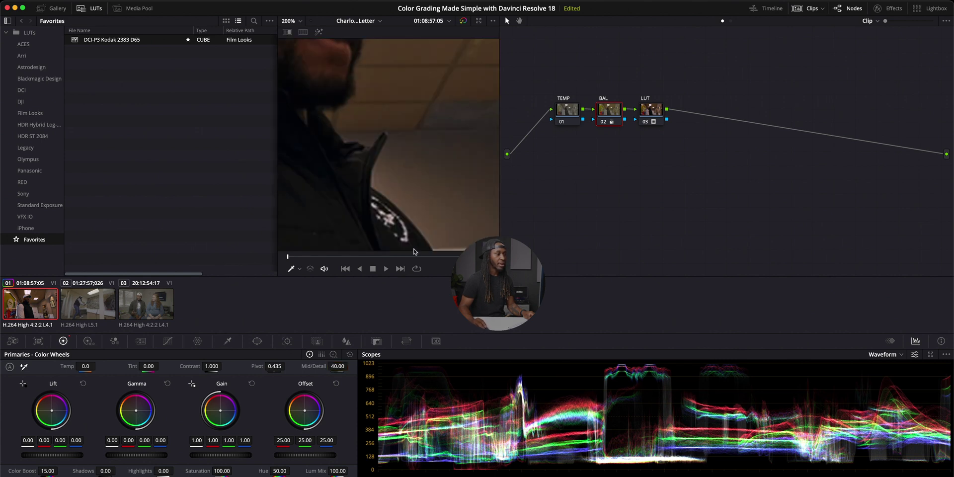
left_click(299, 21)
left_click(296, 33)
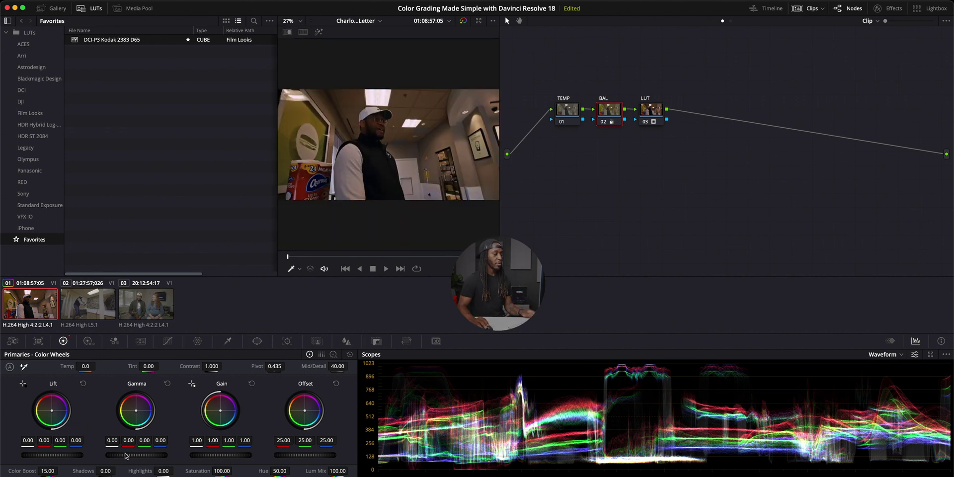
Raise the BAL node's Shadows to 33 and lower its Highlights to -26.50.
left_click_drag(105, 471, 126, 473)
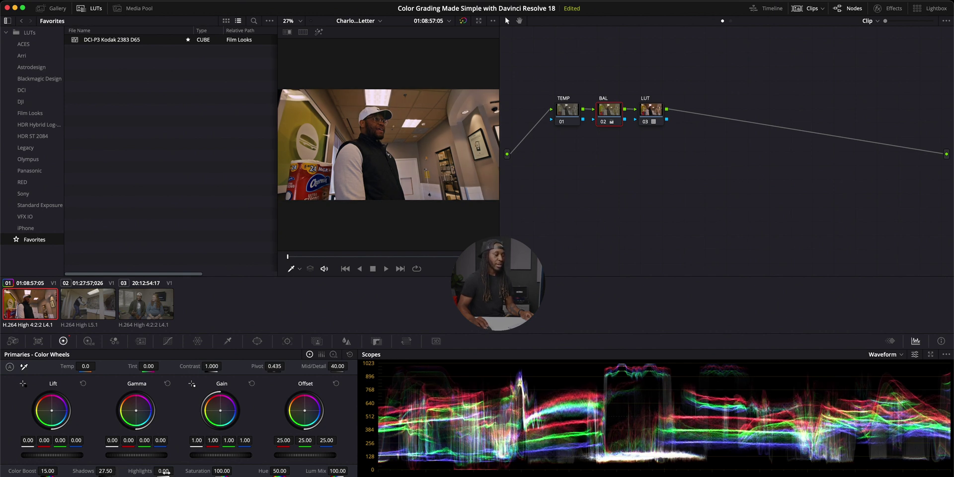
left_click_drag(149, 470, 143, 471)
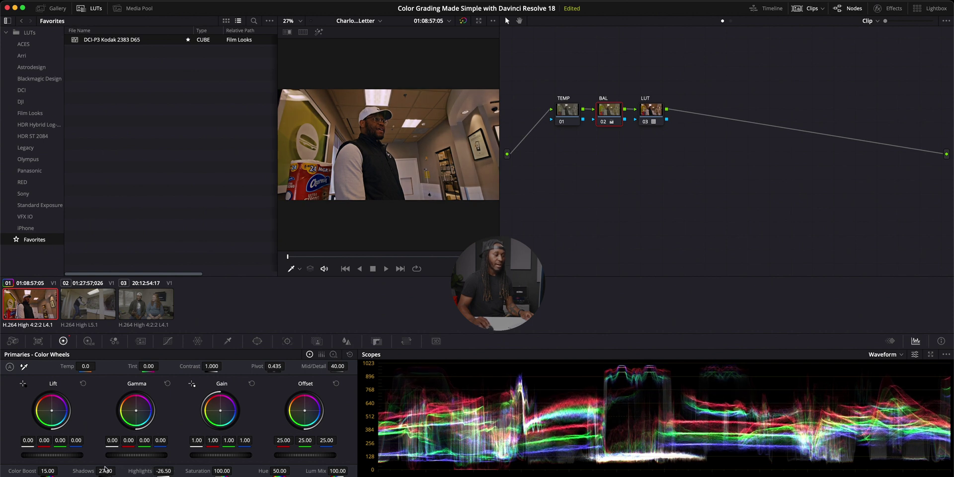
left_click_drag(106, 471, 107, 468)
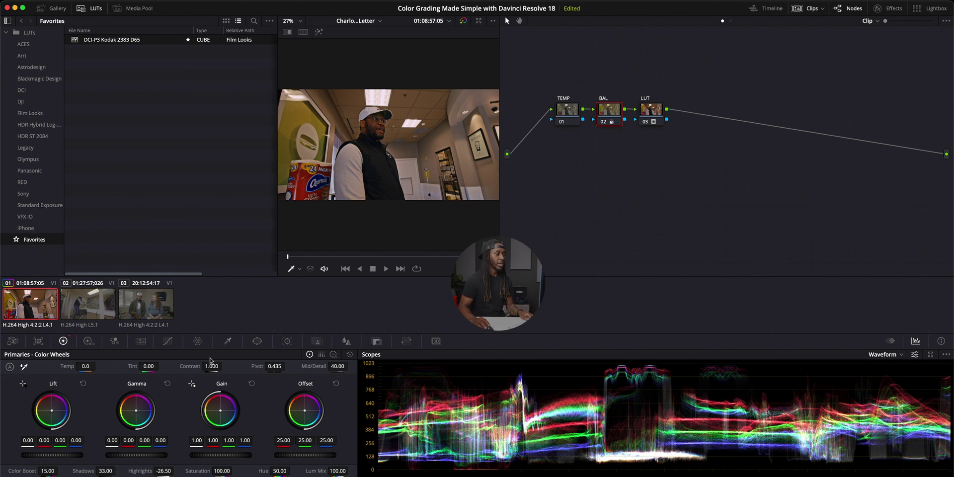
Set the BAL node's Contrast to 1.056 and check the graded image in full-screen view.
left_click_drag(212, 366, 211, 366)
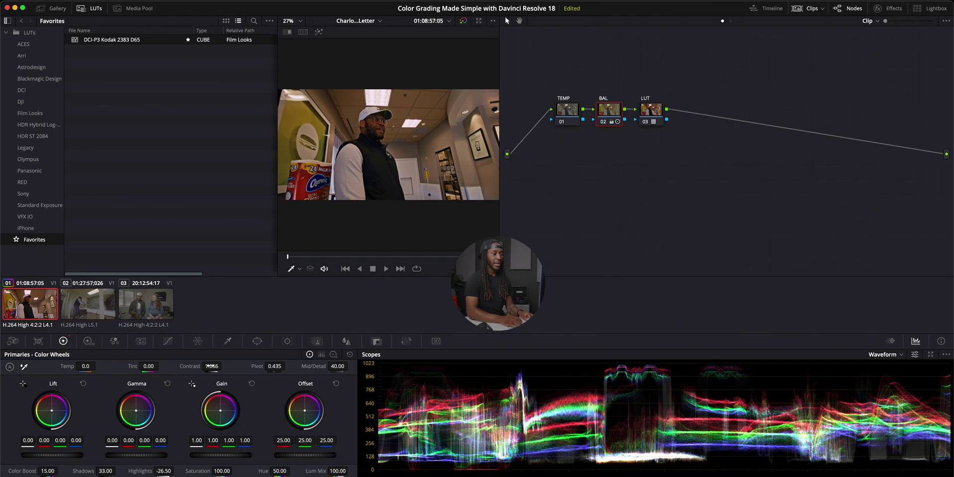
key("super+f")
key("super+f")
key("super+z")
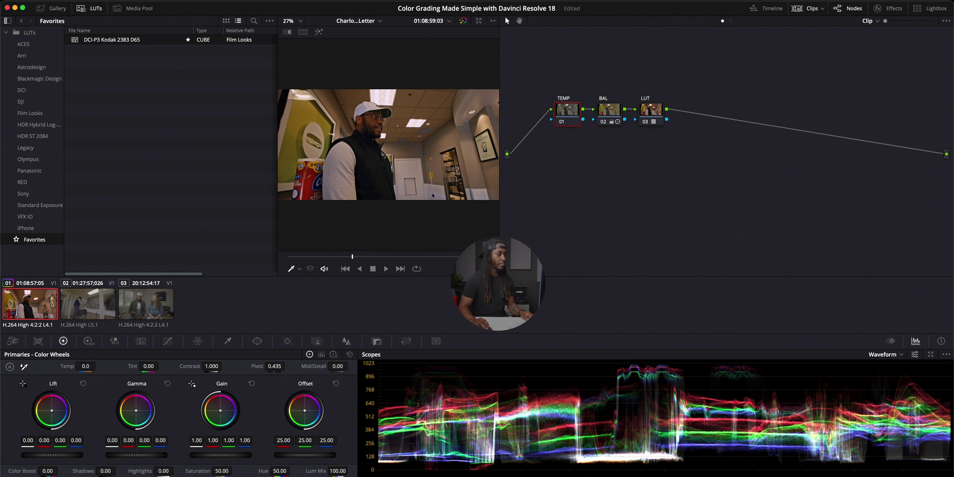
Cool the TEMP node by setting Temp to -270 and Tint to -4.50.
left_click_drag(85, 369, 82, 367)
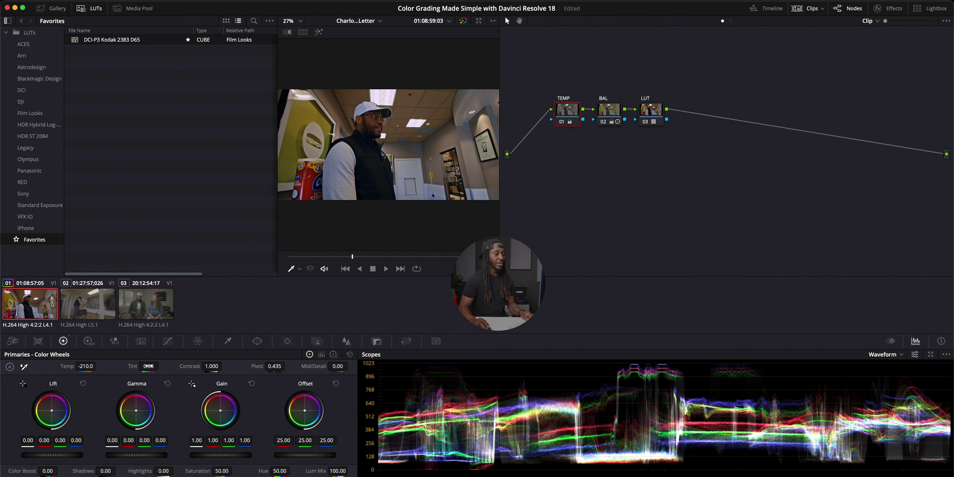
left_click_drag(151, 366, 148, 366)
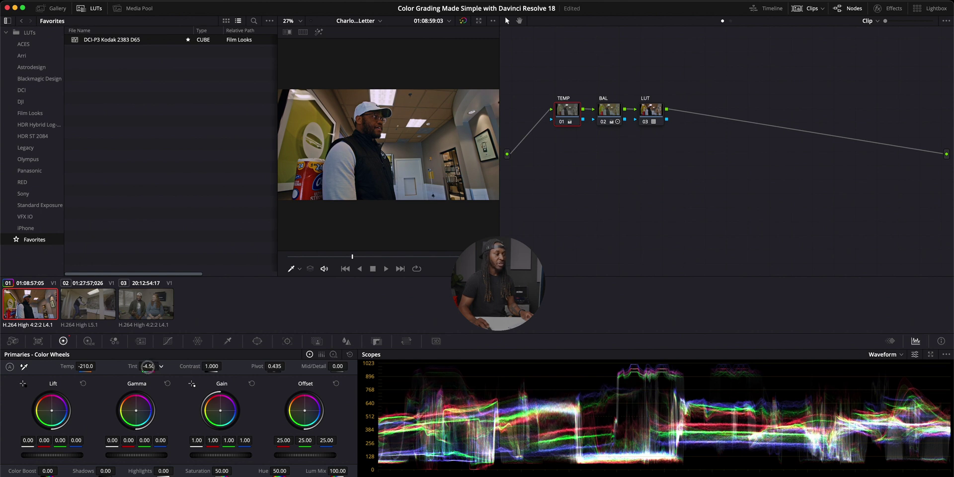
left_click_drag(89, 366, 88, 366)
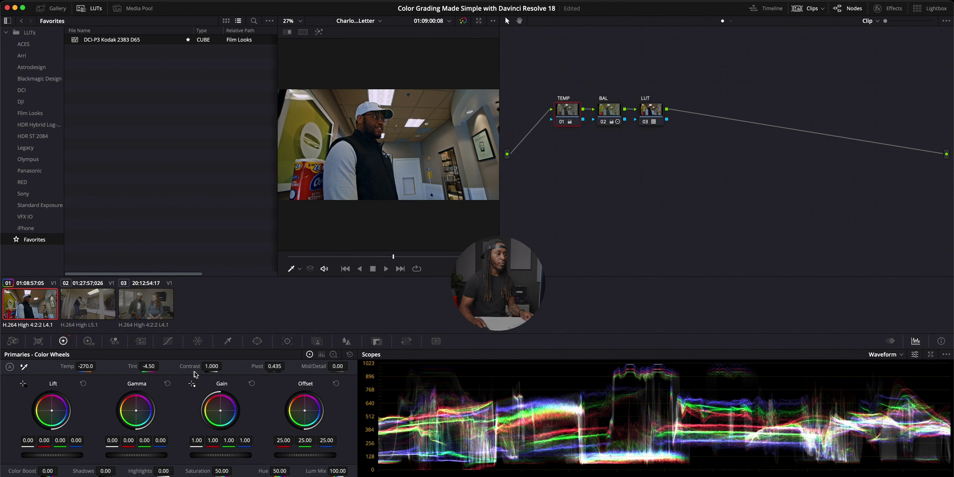
Select the TEMP, BAL and LUT nodes and repeatedly disable and re-enable them to compare the log image with the grade.
left_click_drag(568, 155, 671, 105)
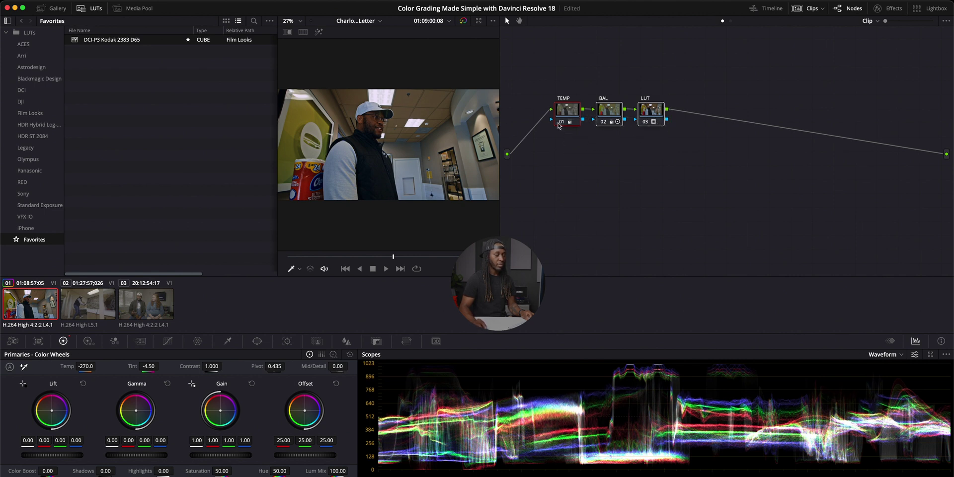
key("alt+d")
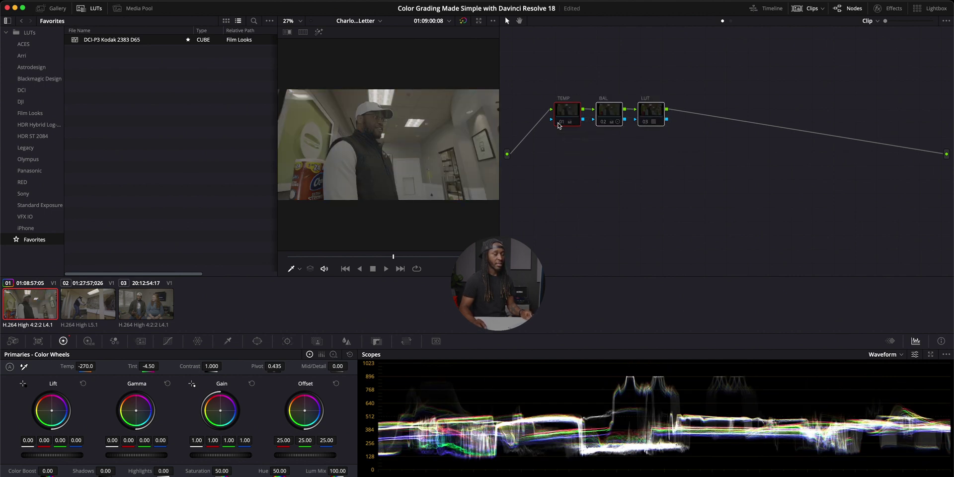
key("alt+d")
key("alt+d")
key("alt+d")
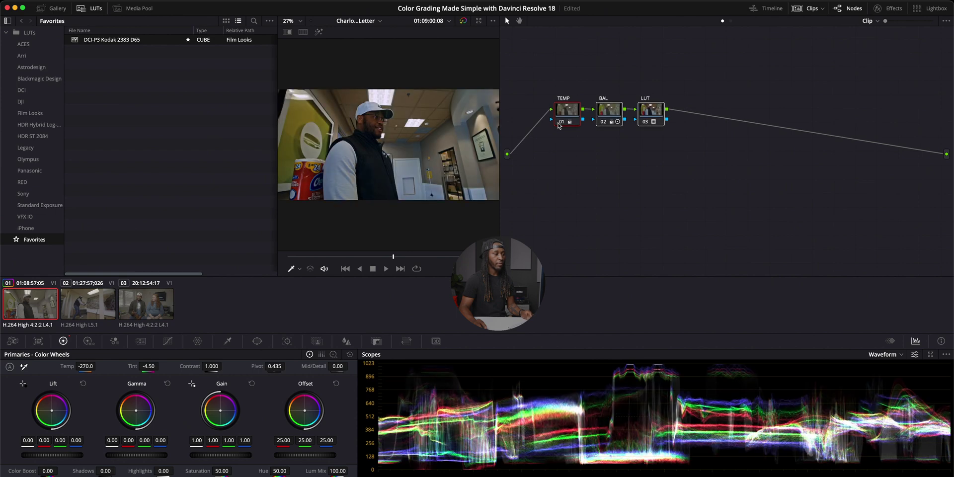
key("alt+d")
key("alt+d")
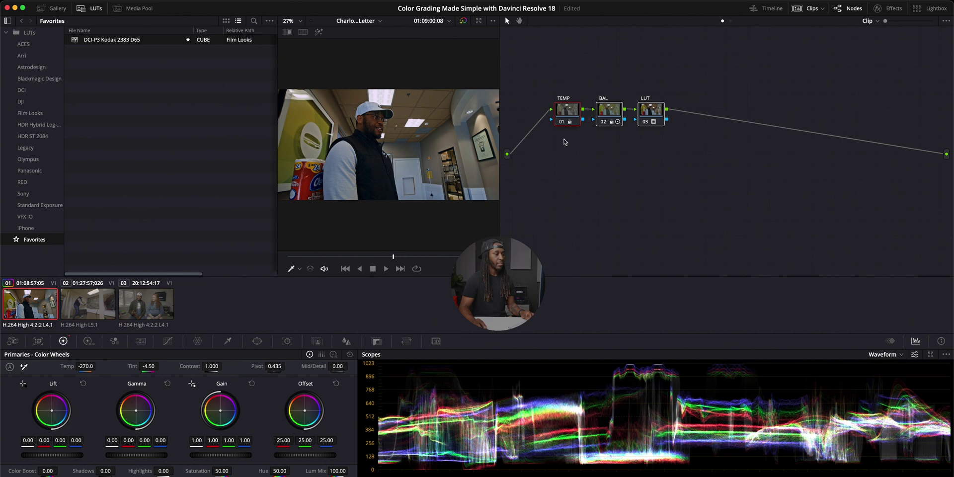
Compare the first two clips, select the second one and apply the first clip's grade to it.
left_click(98, 308)
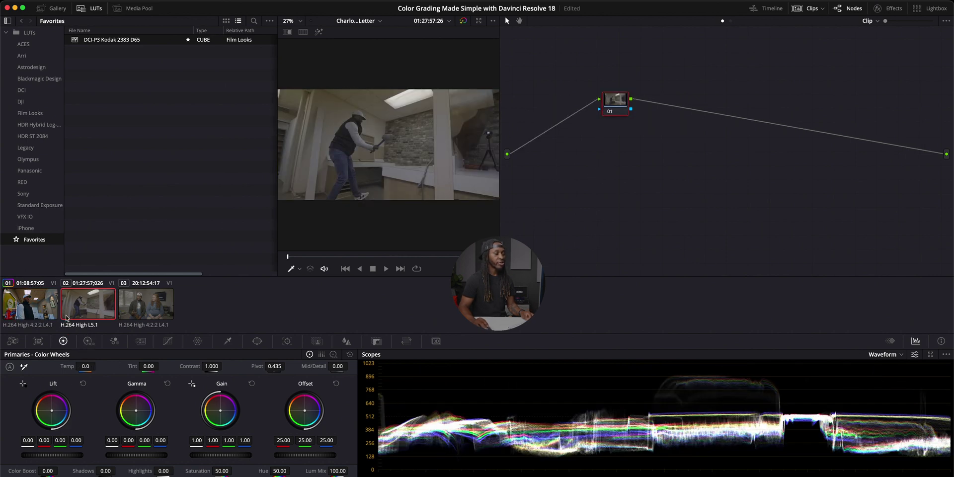
left_click(40, 312)
left_click(91, 310)
left_click(23, 308)
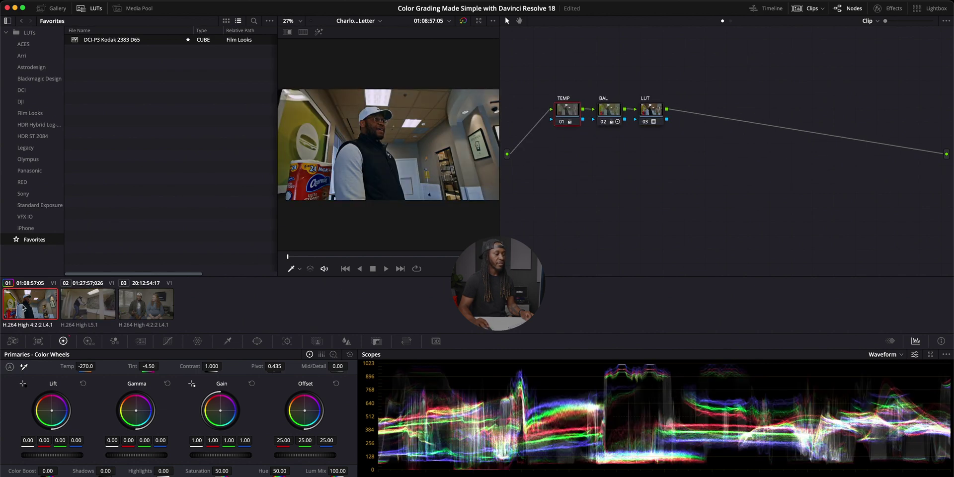
left_click(94, 302)
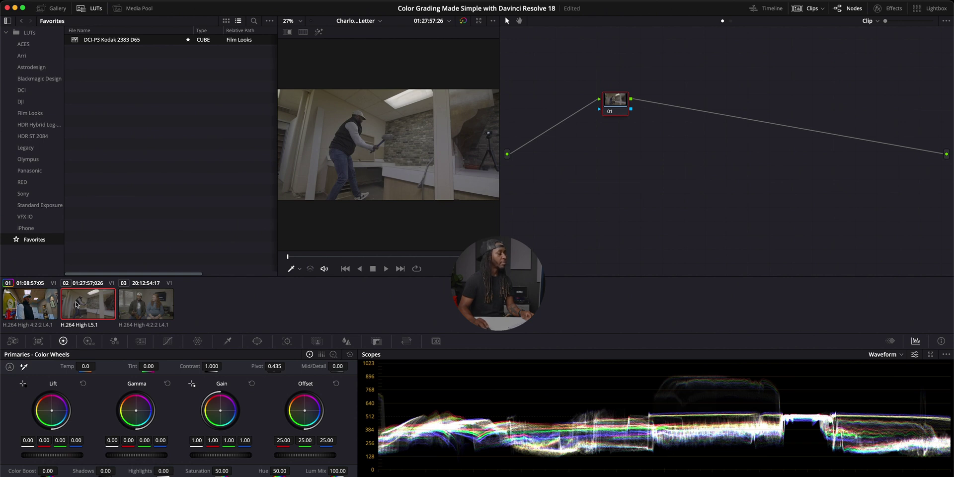
right_click(35, 309)
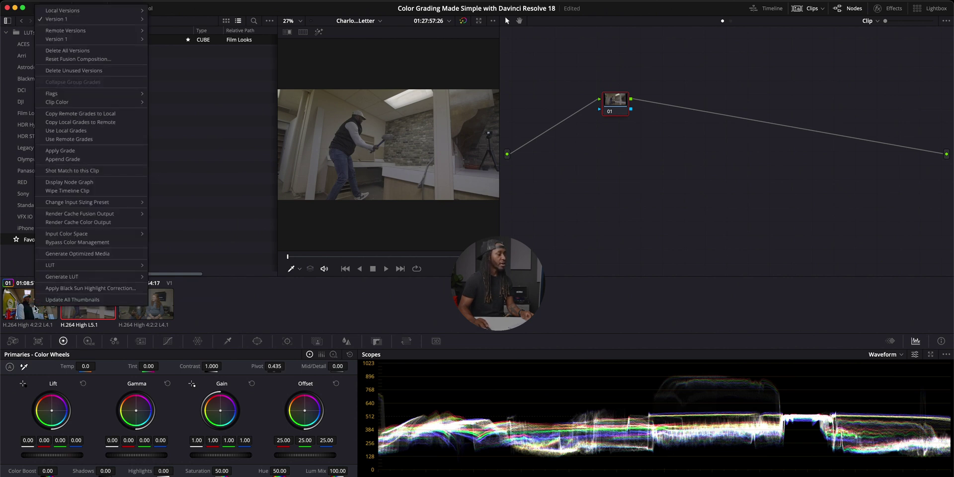
left_click(74, 153)
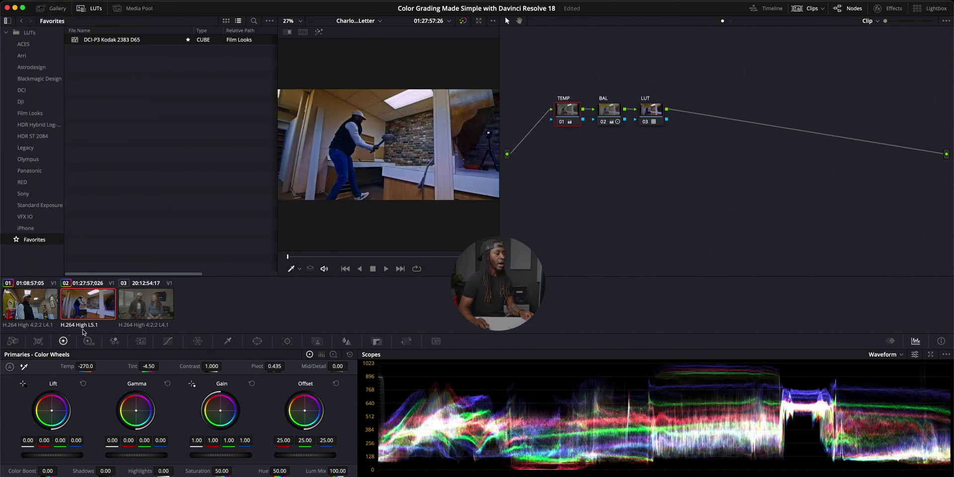
Compare the first clip's grade with the second clip's and select the second clip's BAL node.
left_click(52, 308)
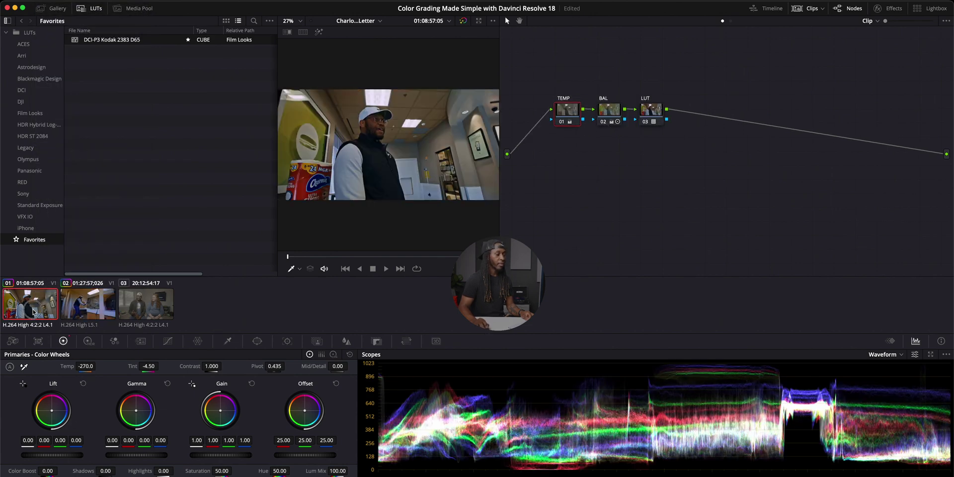
left_click(108, 297)
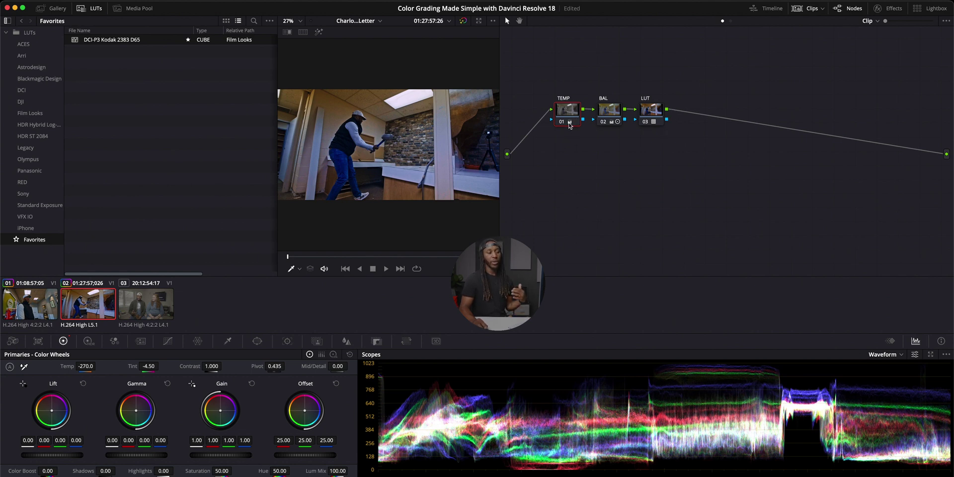
left_click(609, 111)
Go to the third clip and grab a still of its grade into the Stills 1 gallery album.
key("Down")
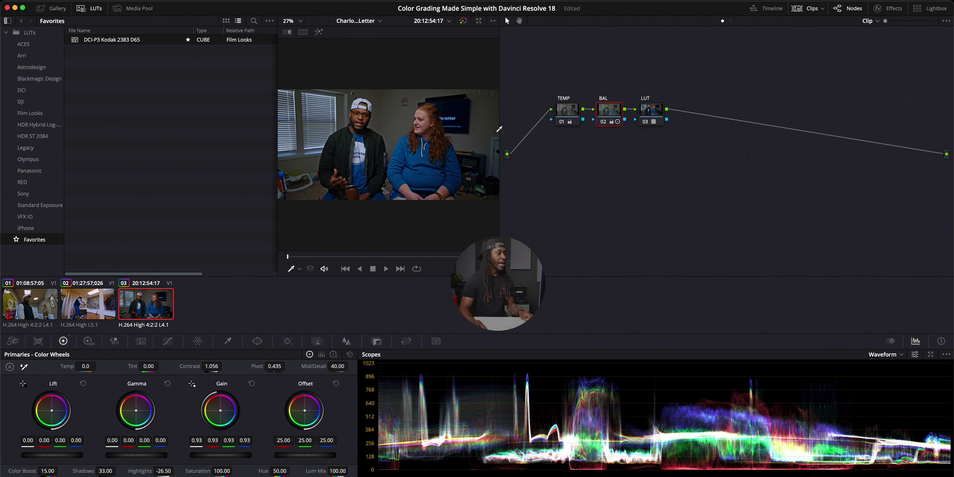
left_click(56, 10)
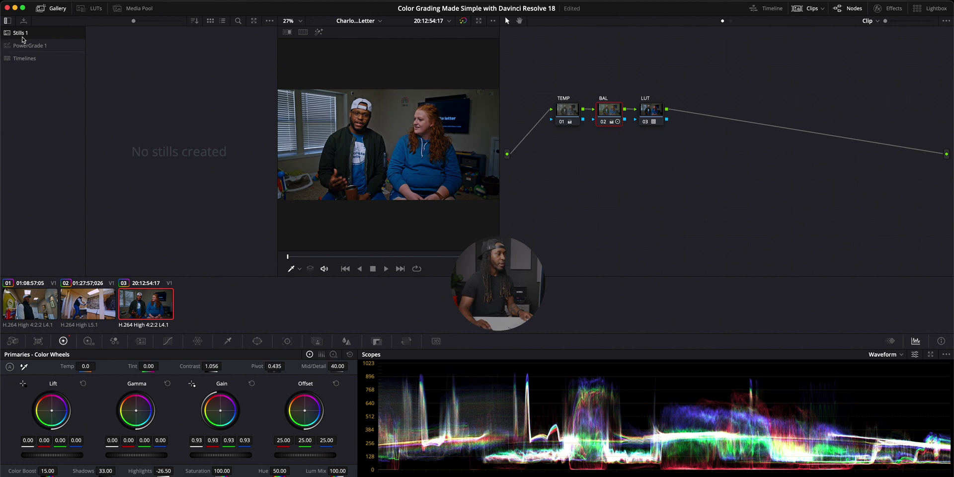
right_click(384, 131)
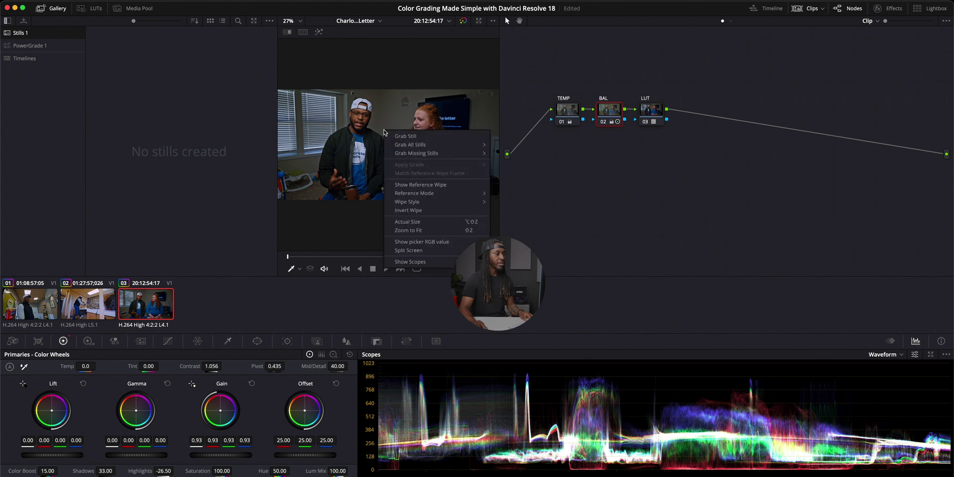
left_click(405, 136)
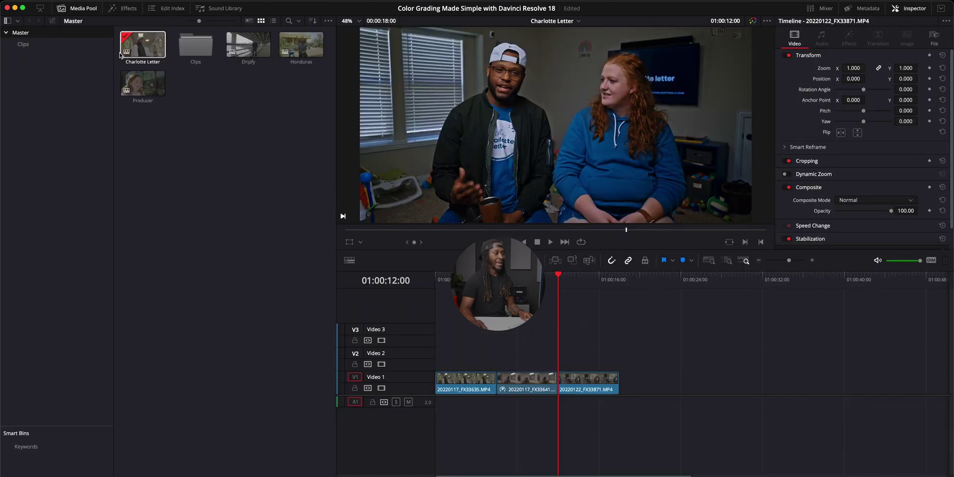
Open the Dripfy timeline for grading and apply the saved still's grade to its first clip, the capitol building.
double_click(247, 52)
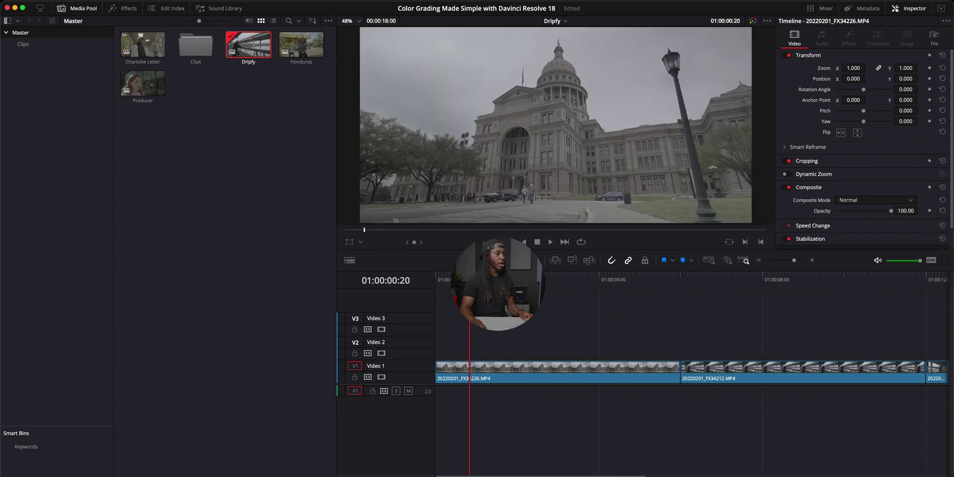
key("shift+6")
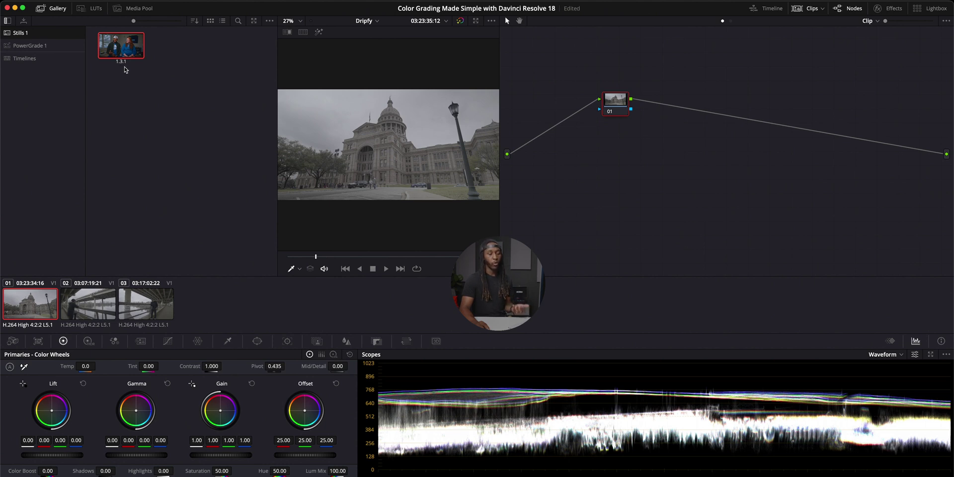
left_click(116, 47)
left_click_drag(116, 47, 366, 94)
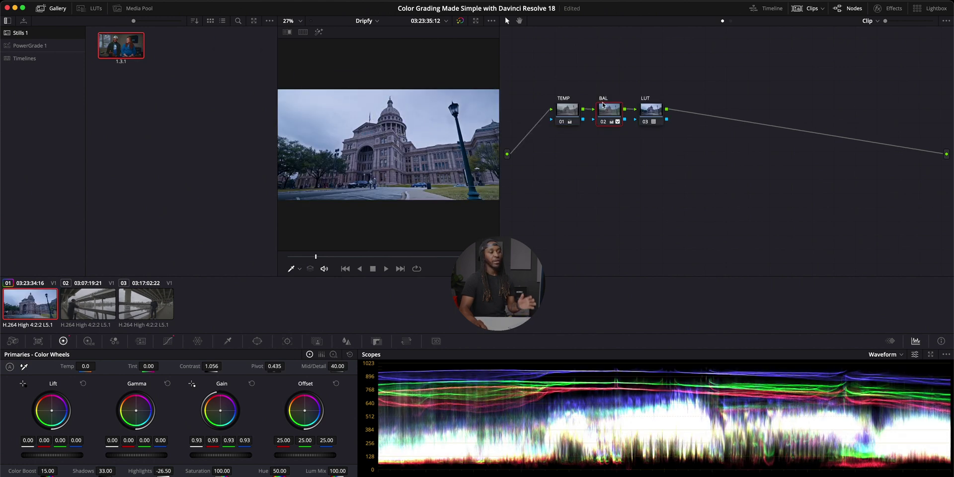
mouse_move(602, 105)
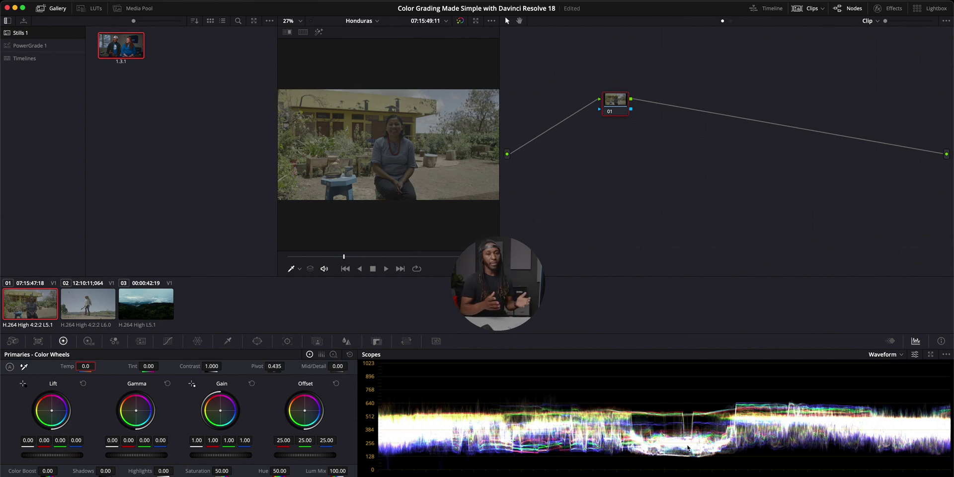
Apply the saved still's grade to the first Honduras clip and reset its TEMP and BAL nodes.
left_click(133, 74)
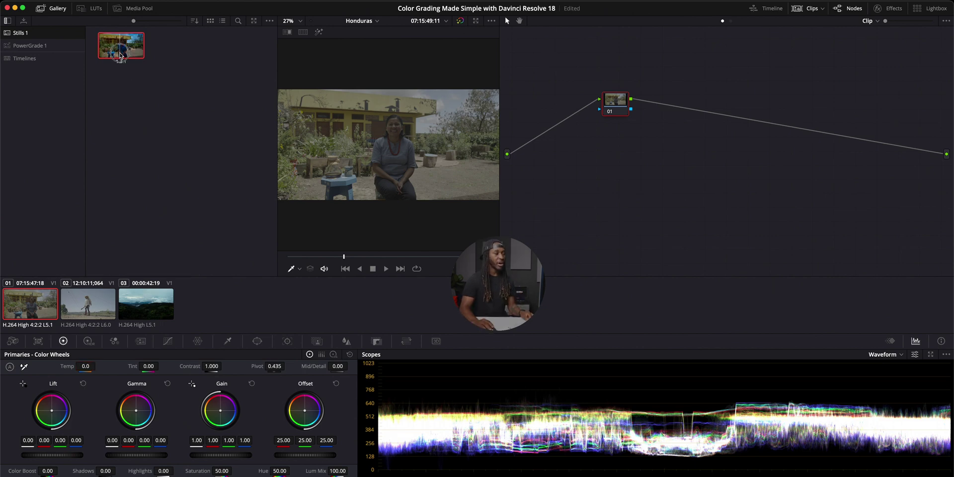
double_click(121, 46)
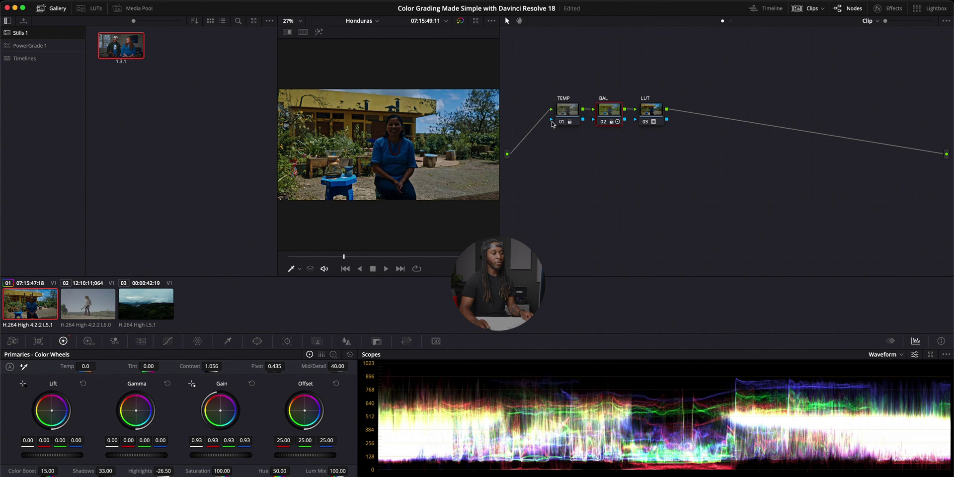
right_click(566, 109)
left_click(586, 114)
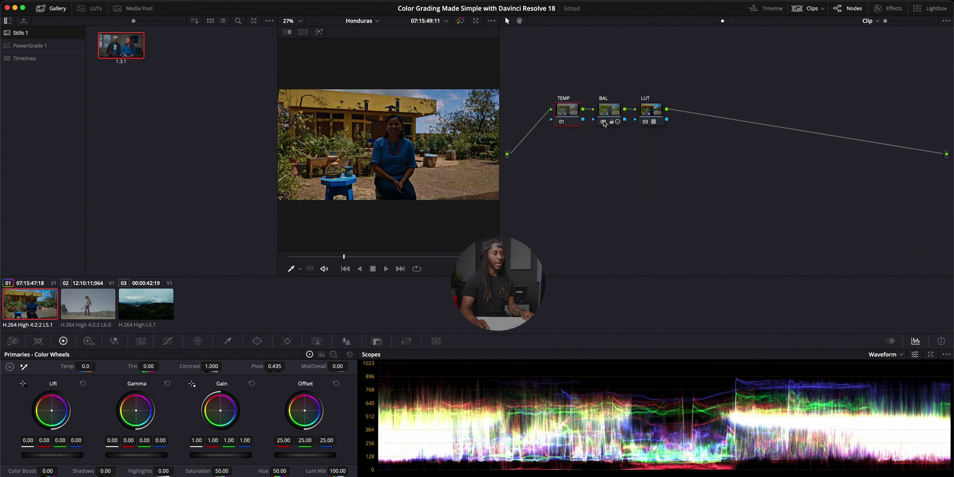
right_click(609, 124)
left_click(630, 130)
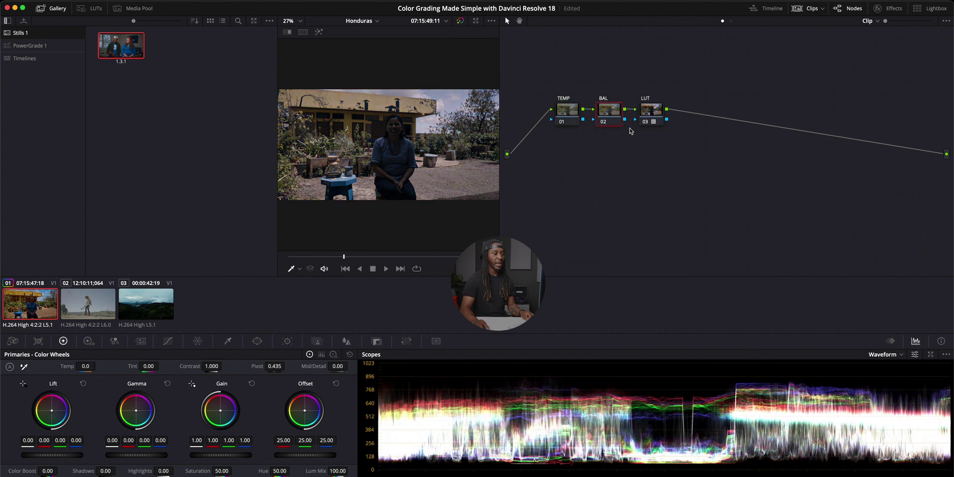
On the BAL node, set saturation to 100, color boost to 5, mid/detail to 40, shadows to 47.5 and highlights to -26.5.
left_click(609, 119)
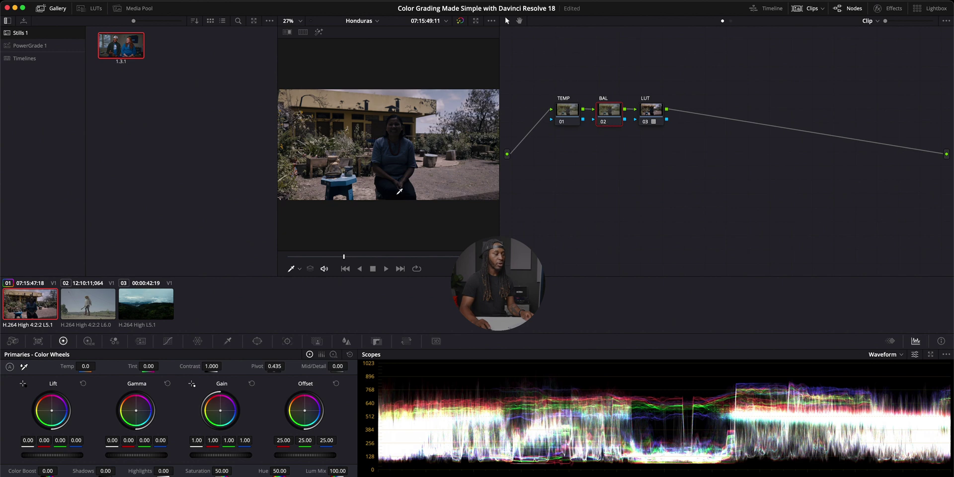
left_click(221, 471)
type("100")
key("Return")
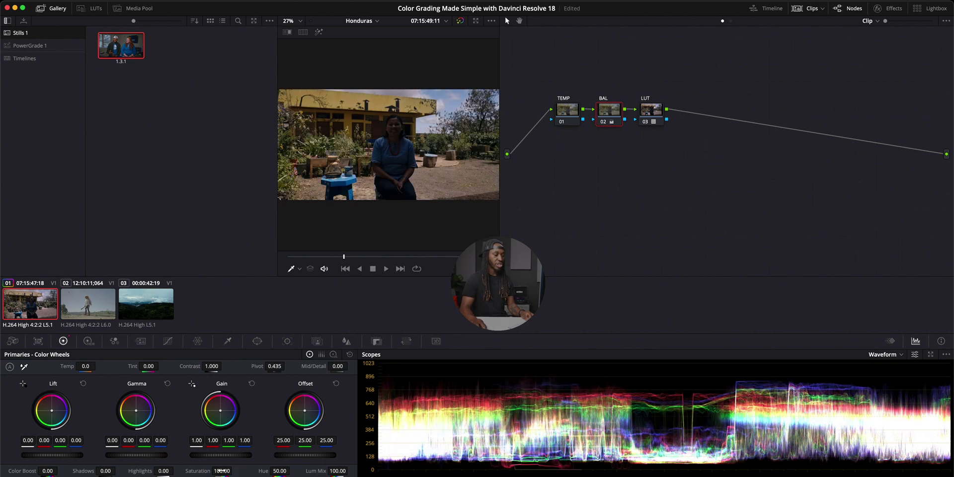
left_click_drag(47, 471, 140, 472)
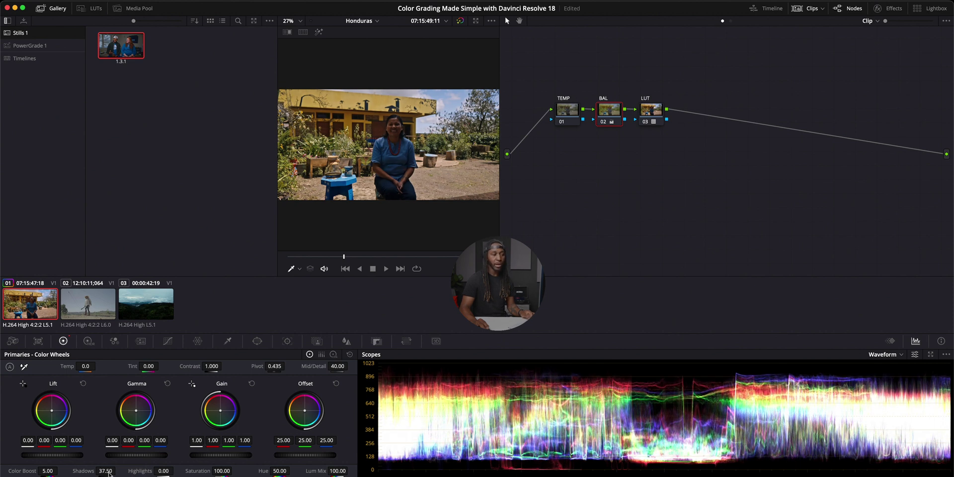
left_click_drag(171, 471, 159, 472)
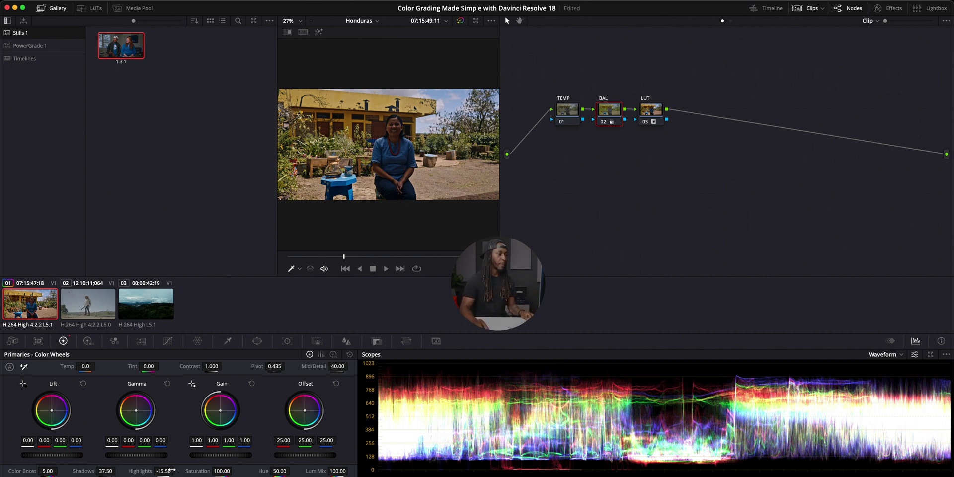
key("super+z")
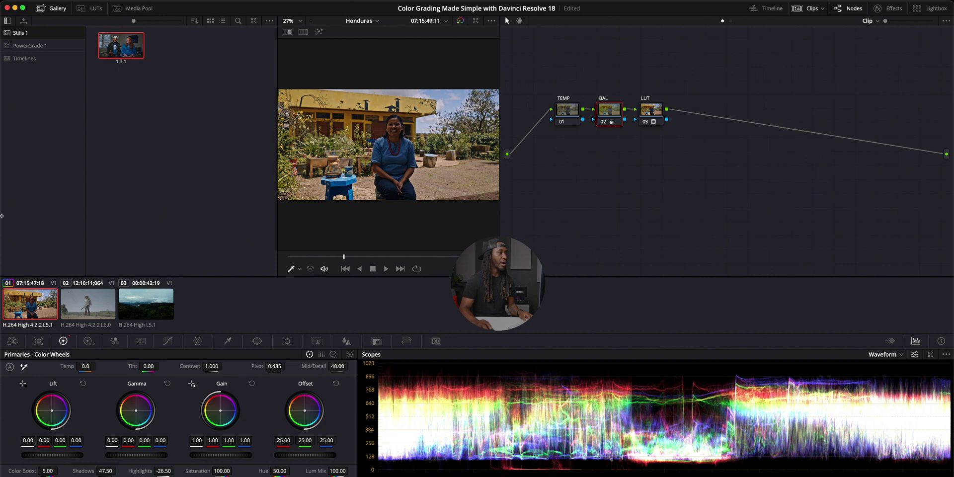
Hide the gallery, search the effects for "depth" and add Depth Map as a new node after the LUT node.
left_click(41, 8)
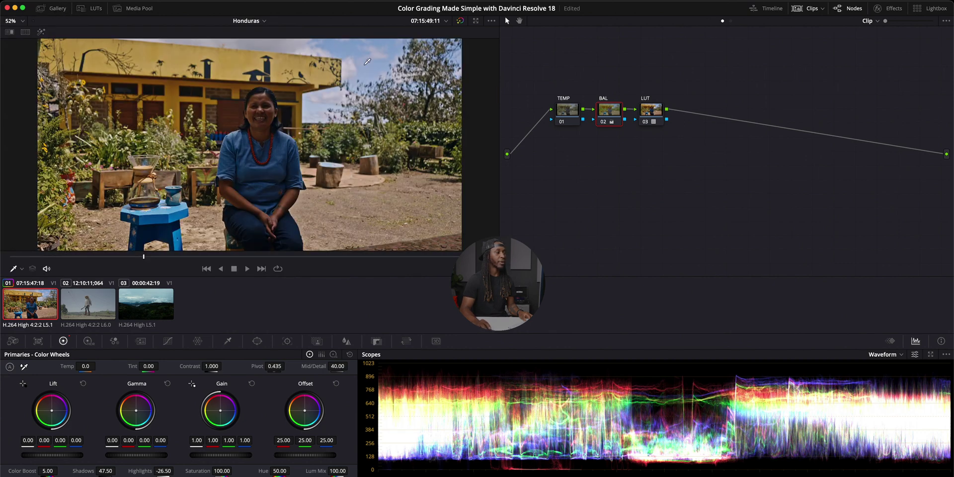
left_click(894, 9)
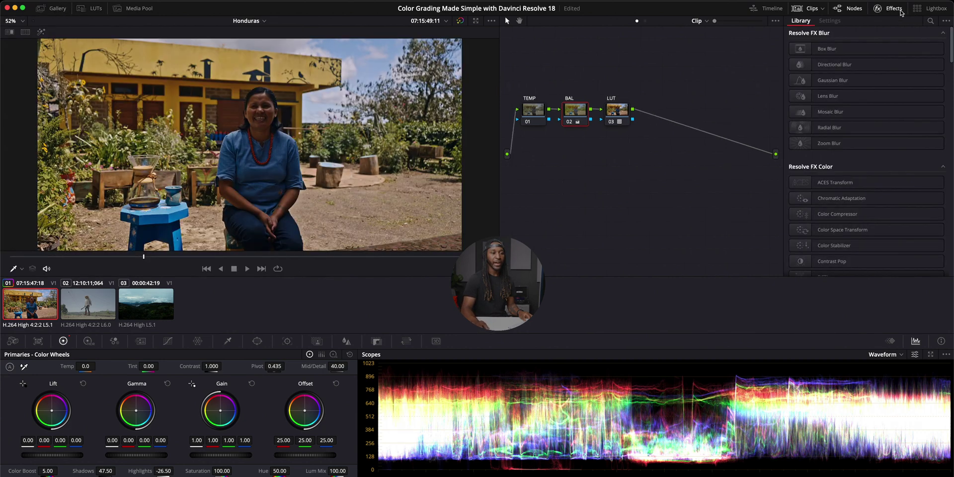
left_click(931, 22)
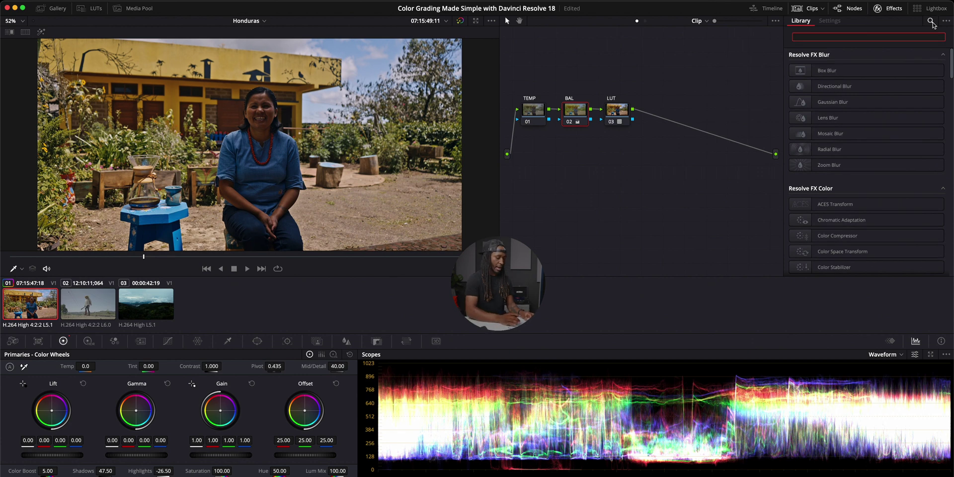
type("depth")
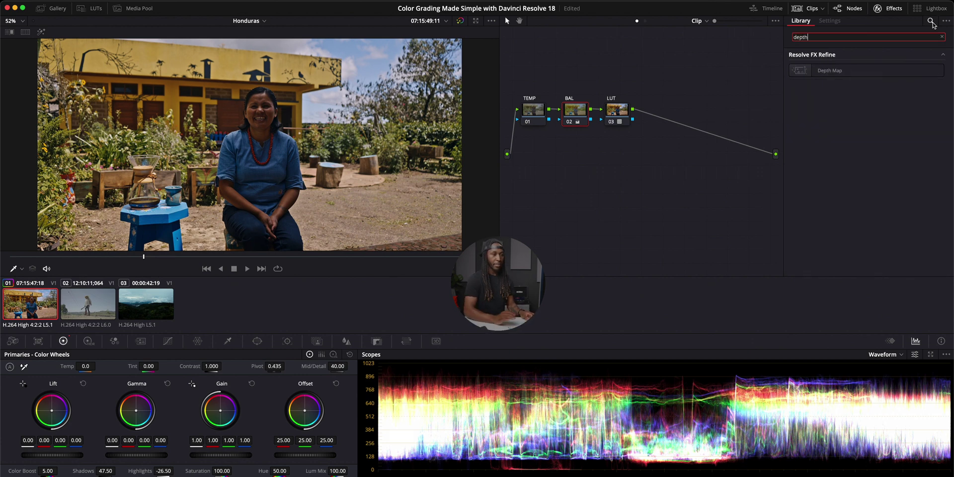
left_click(899, 76)
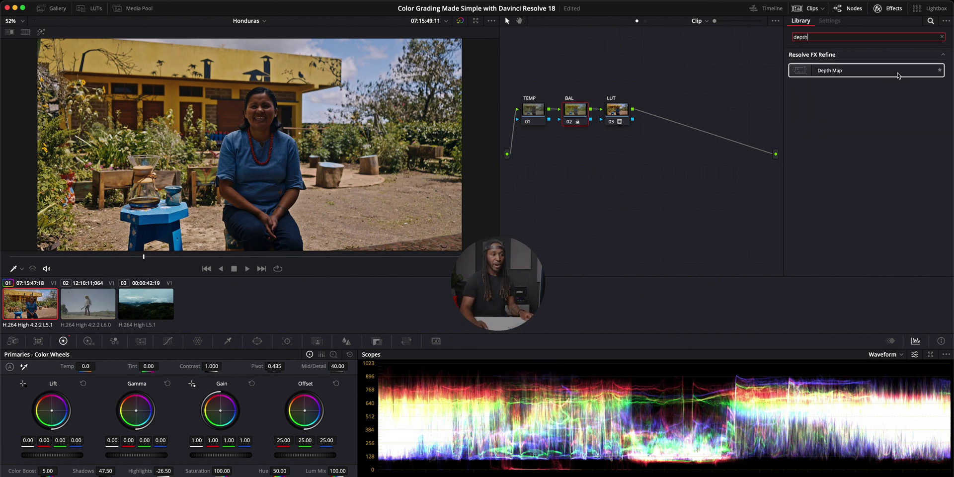
left_click_drag(897, 74, 695, 131)
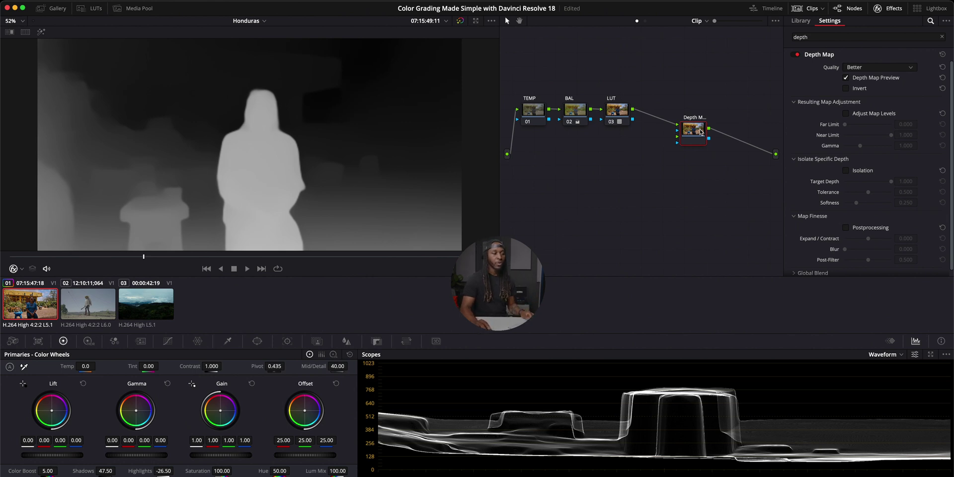
left_click_drag(700, 132, 691, 130)
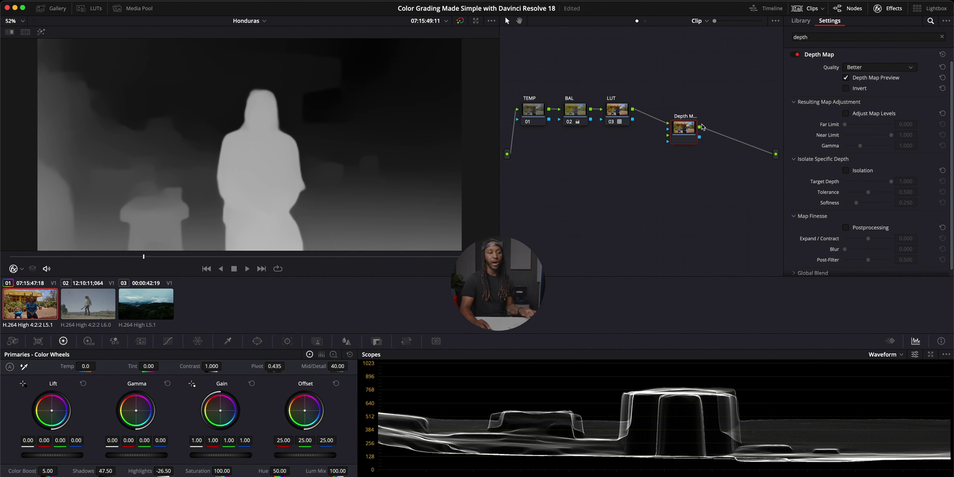
Enable Adjust Map Levels for the depth map, with a far limit of 0.349 and a gamma of 1.312.
left_click(846, 114)
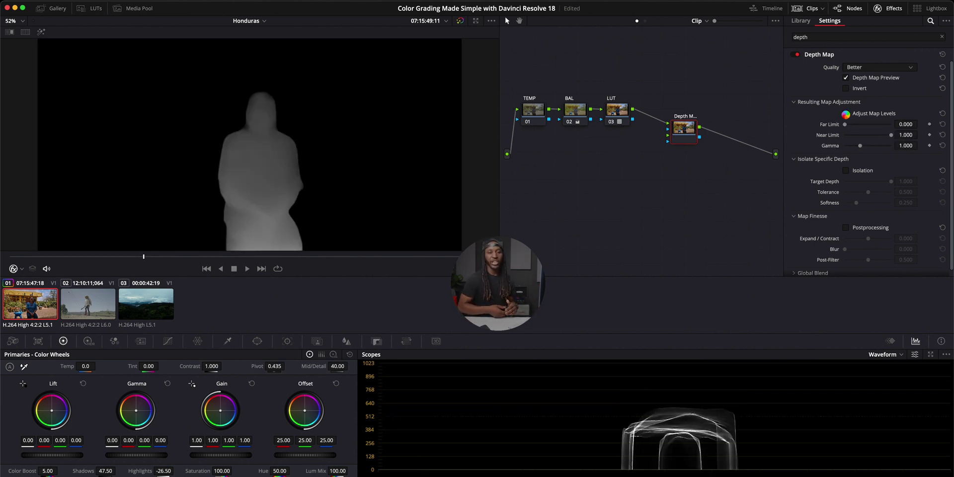
left_click(846, 114)
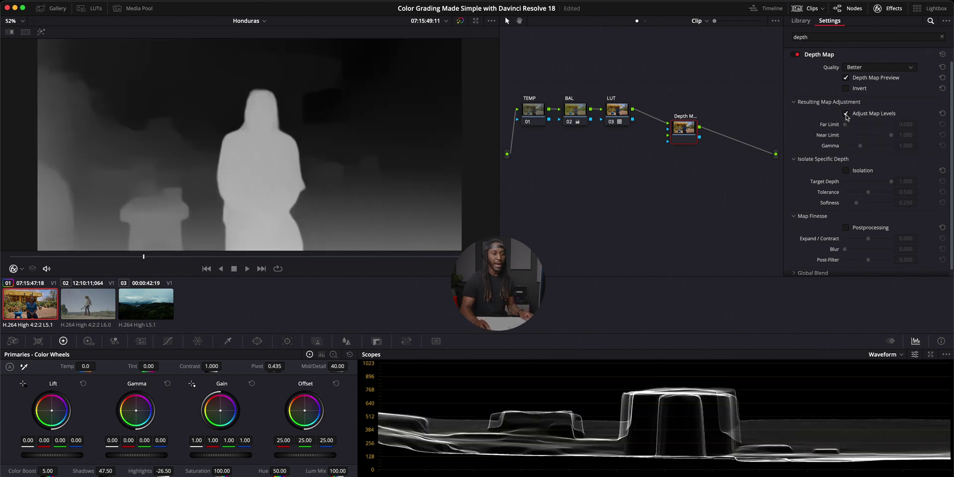
left_click(847, 115)
left_click_drag(847, 126, 855, 127)
double_click(844, 128)
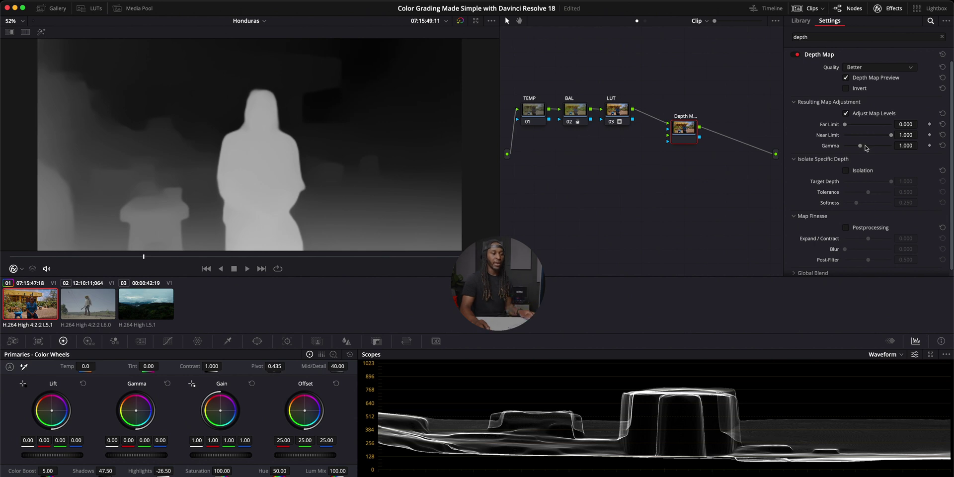
left_click_drag(861, 148, 862, 125)
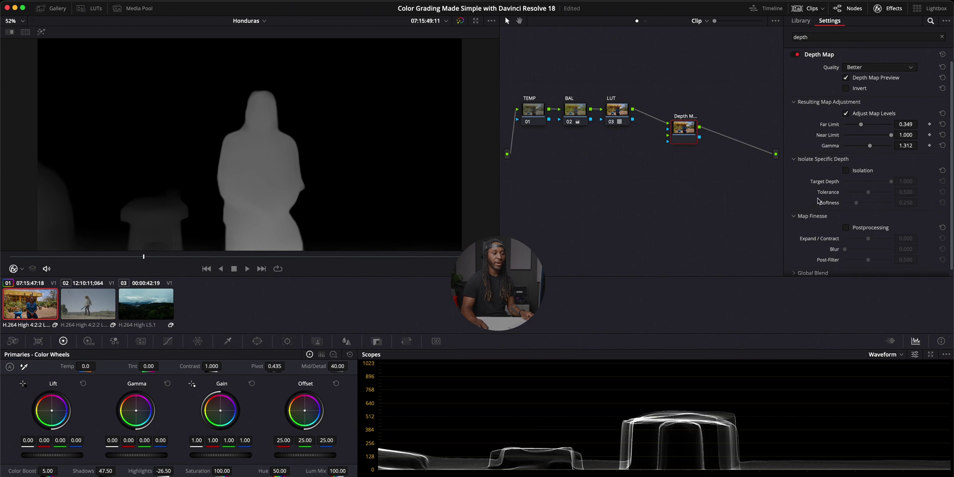
Isolate the woman with target depth 0.504, tolerance 0.500 and softness 0.458, and turn off the depth map preview.
left_click(846, 172)
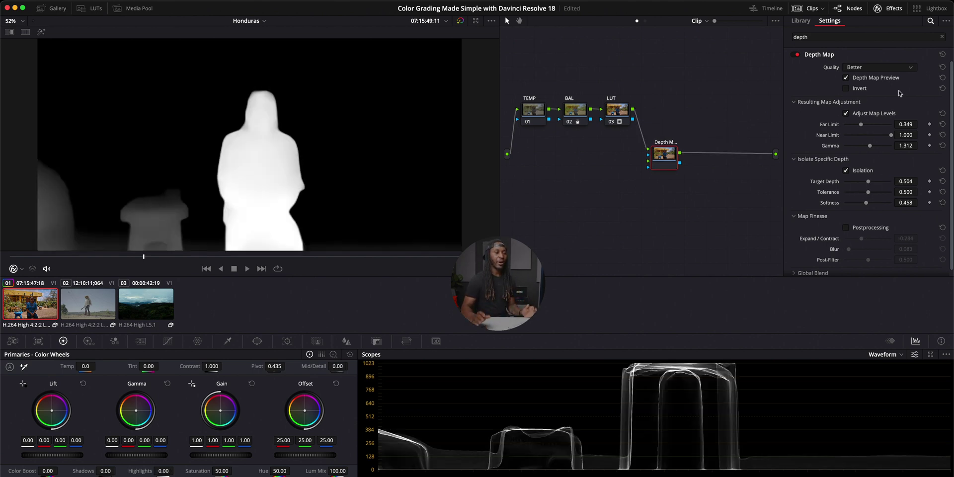
left_click(860, 80)
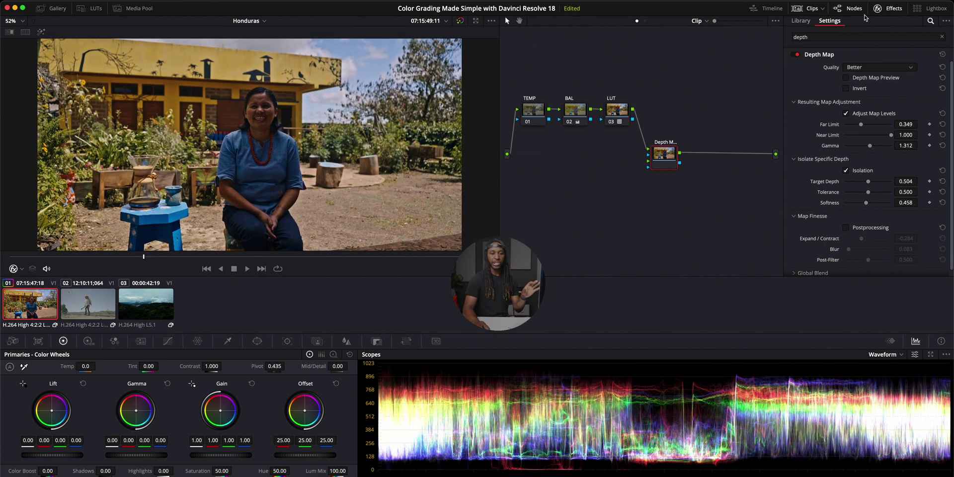
left_click(890, 10)
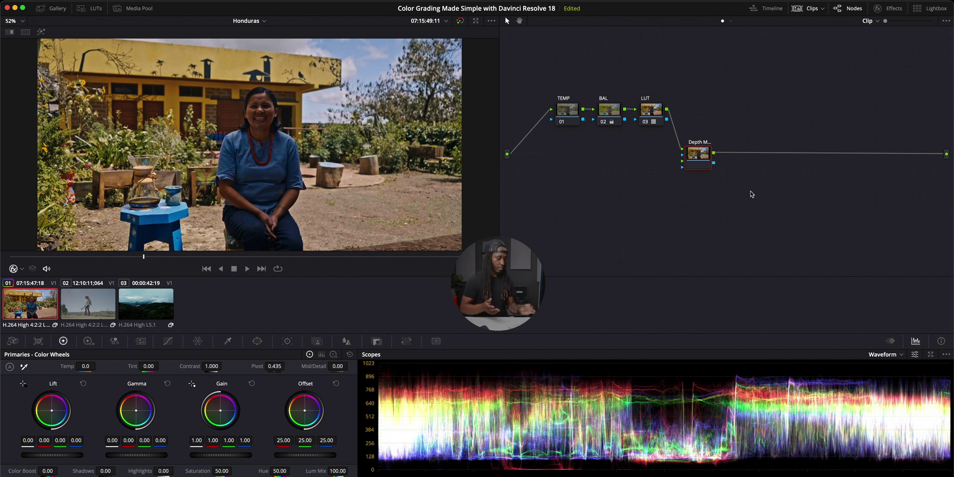
Add a serial node fed by the Depth Map's matte and set its gamma to 0.01, shadows to 17 and highlights to -8.
key("alt+s")
mouse_move(745, 167)
left_mouse_down()
mouse_move(708, 165)
mouse_move(730, 162)
left_mouse_up()
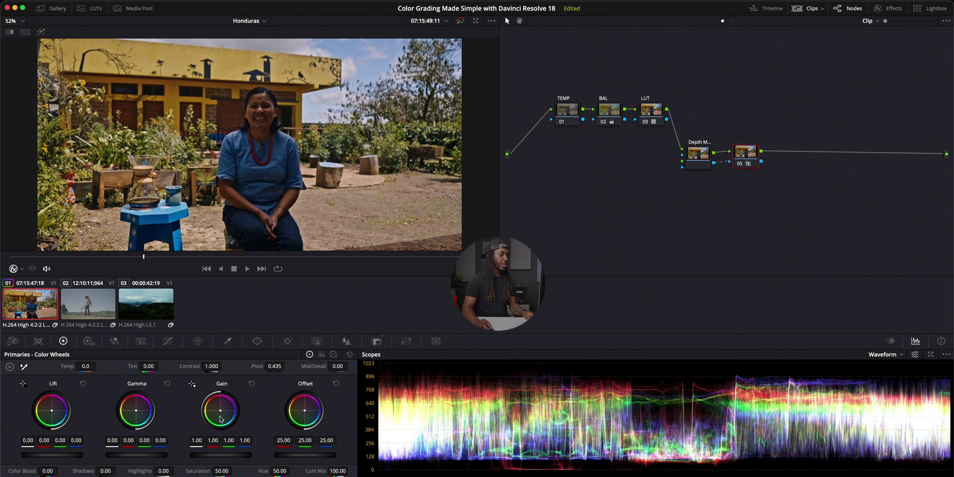
left_click_drag(87, 368, 63, 368)
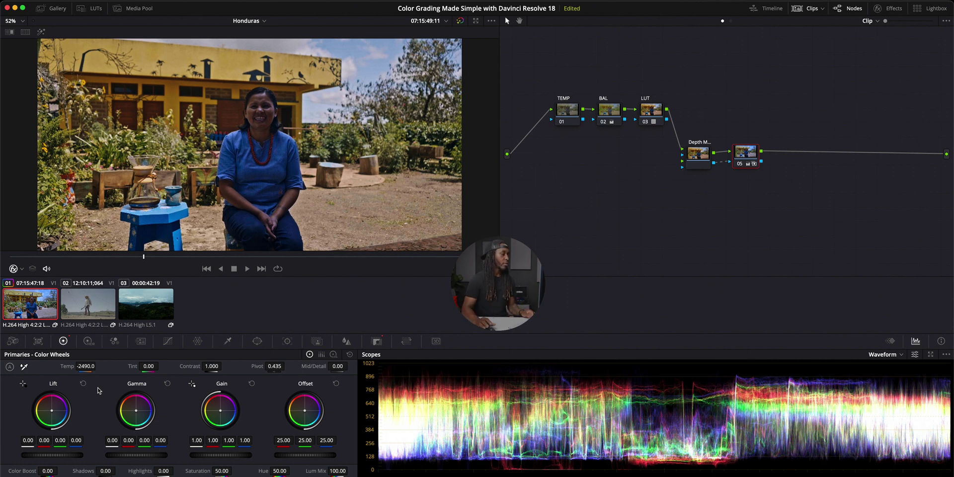
double_click(71, 368)
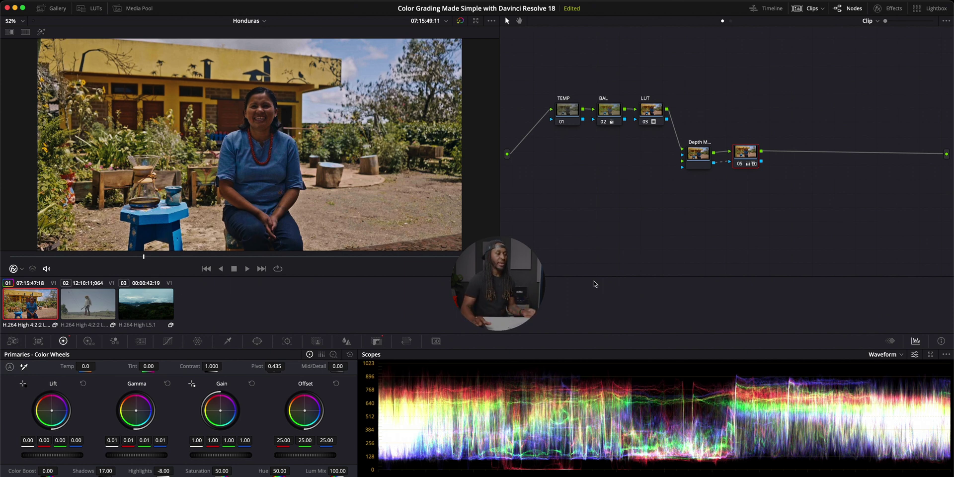
left_click(741, 164)
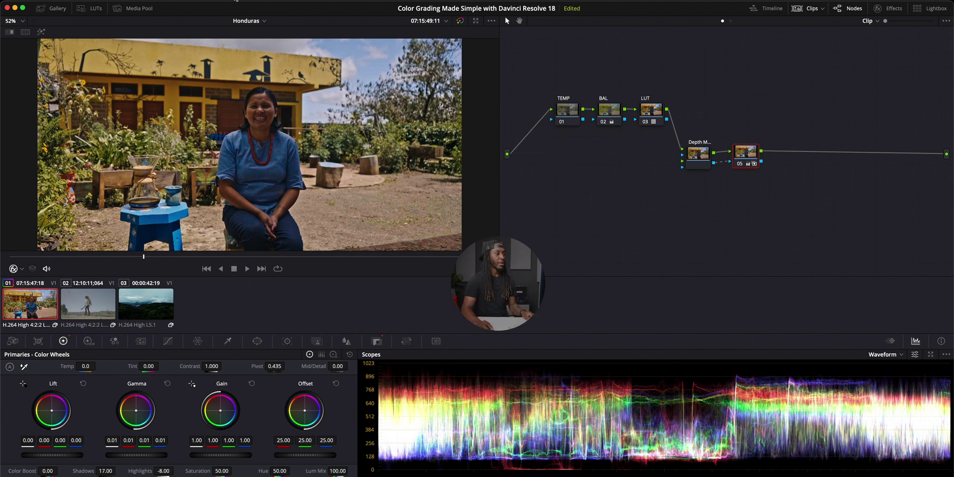
Check the Timeline Proxy Resolution options and select the Depth Map node.
left_click(236, 2)
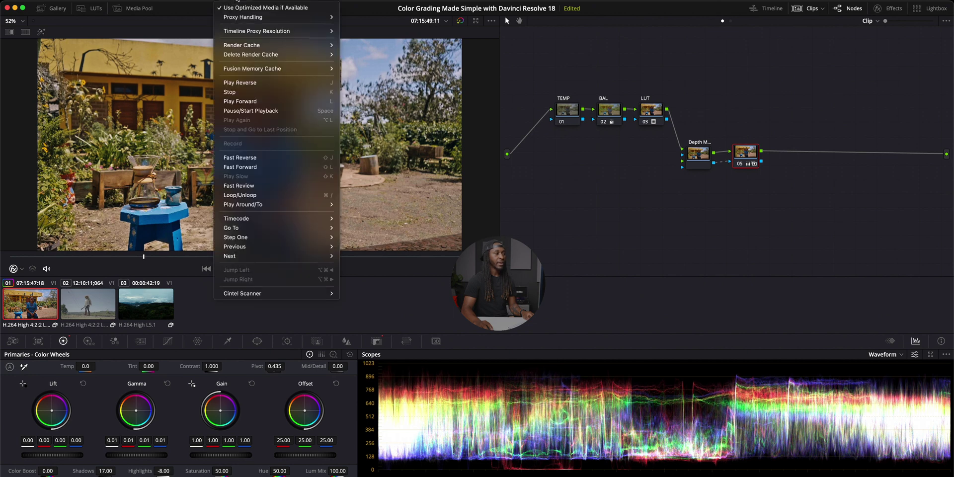
mouse_move(259, 33)
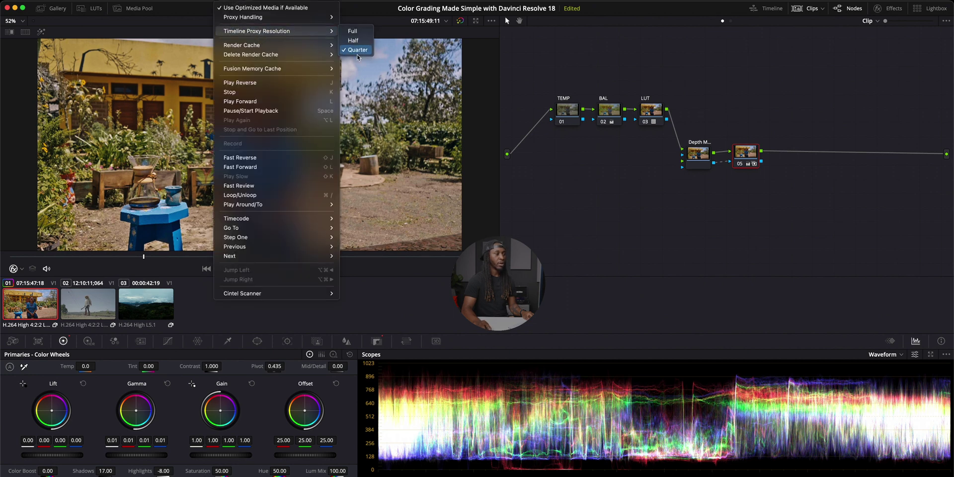
key("Escape")
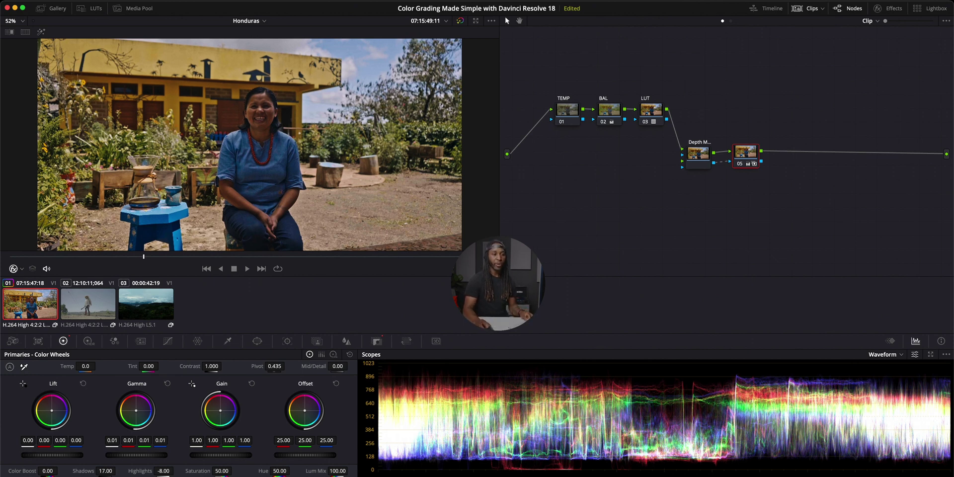
left_click(705, 157)
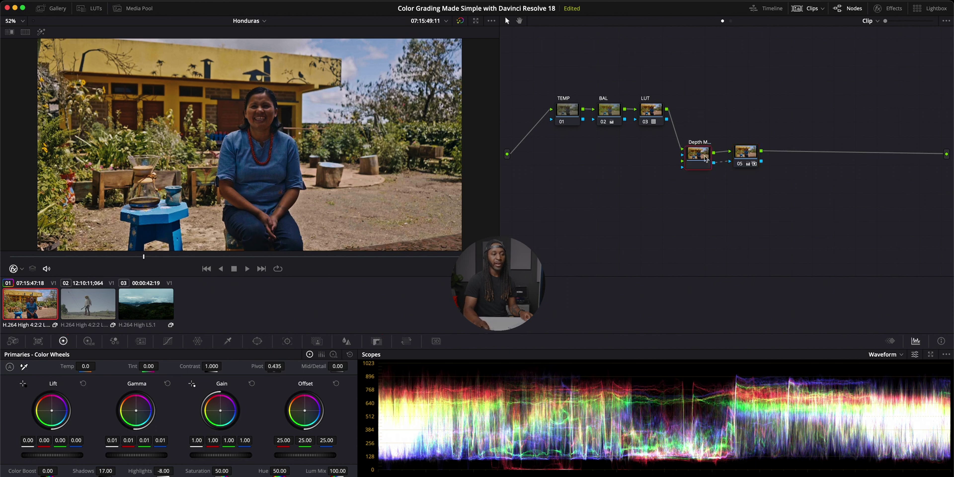
Go to the third clip, the mountain landscape, and build a chain of three serial nodes labelled temp, bal and look.
key("Down")
key("Down")
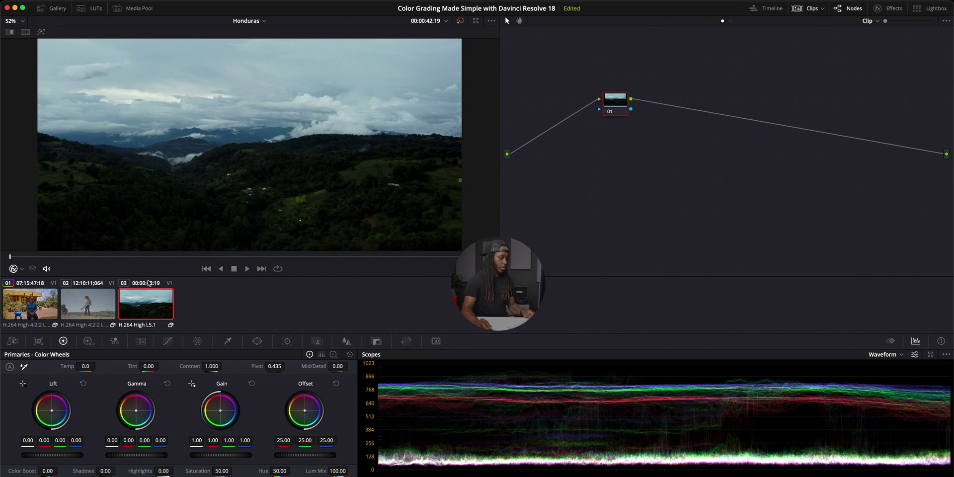
key("alt+s")
key("alt+s")
right_click(714, 99)
mouse_move(741, 121)
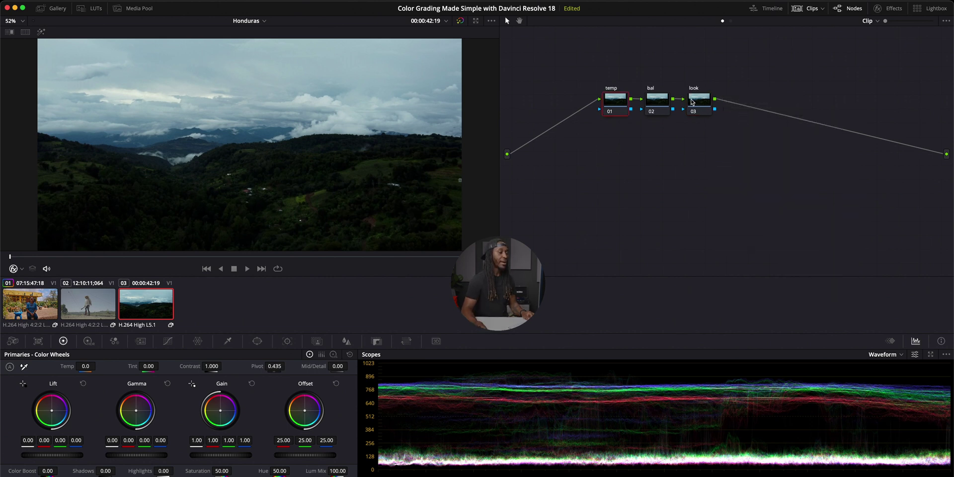
Apply the favorite DCI-P3 Kodak 2383 D65 film look LUT to the look node.
left_click(696, 103)
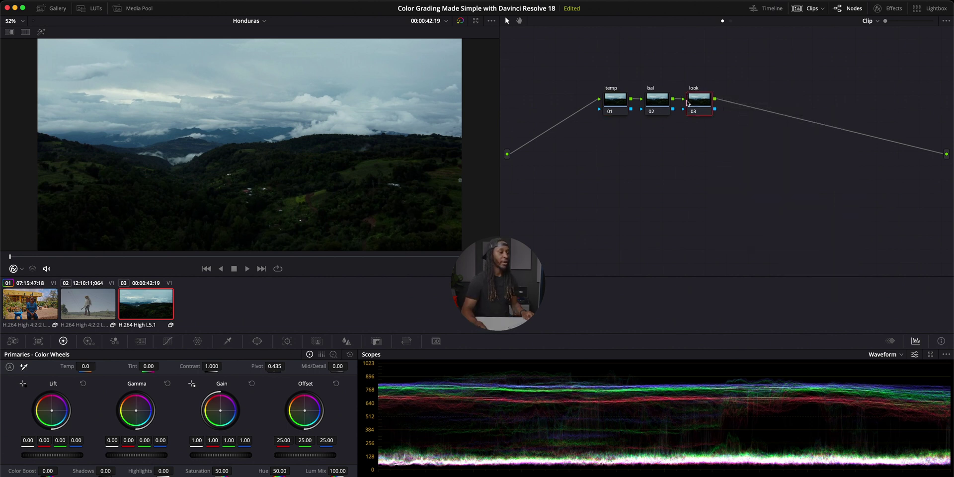
left_click(82, 10)
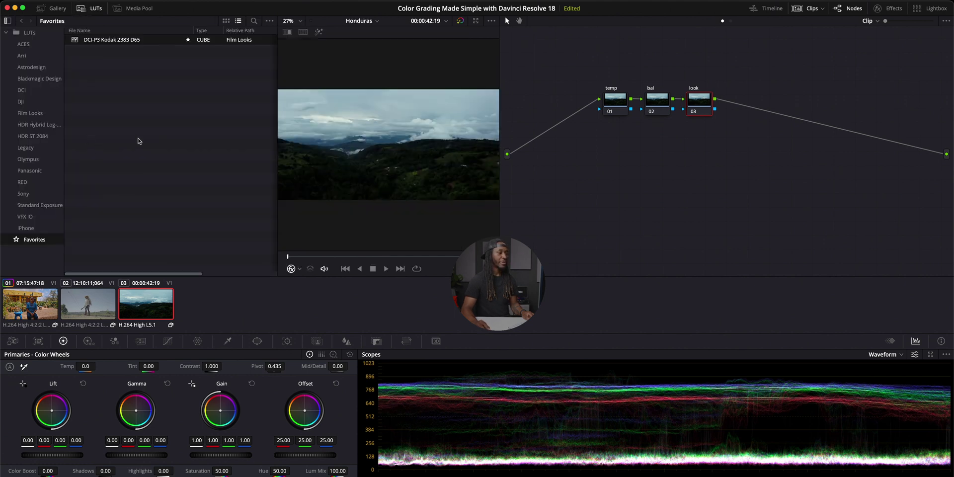
left_click_drag(110, 41, 396, 109)
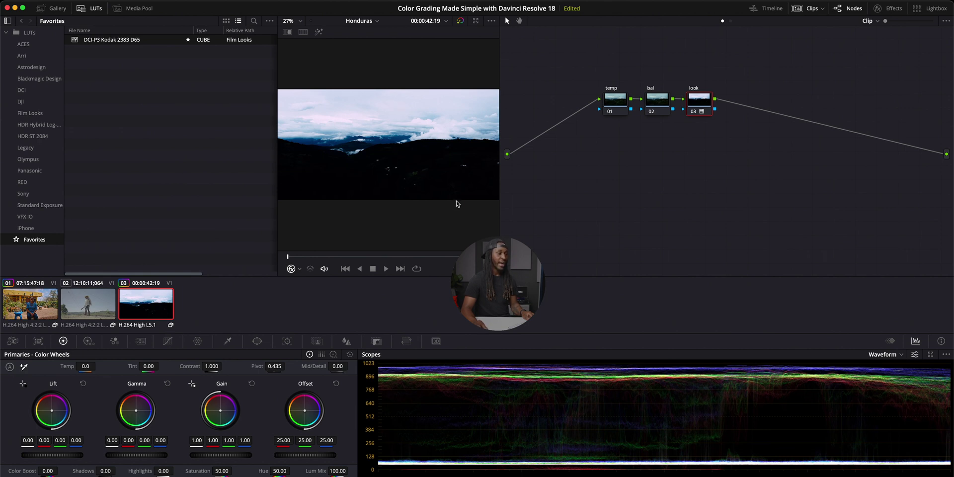
On the bal node, set shadows to 77, highlights to -84, gamma to 0.05 and contrast to 0.906.
left_click(663, 102)
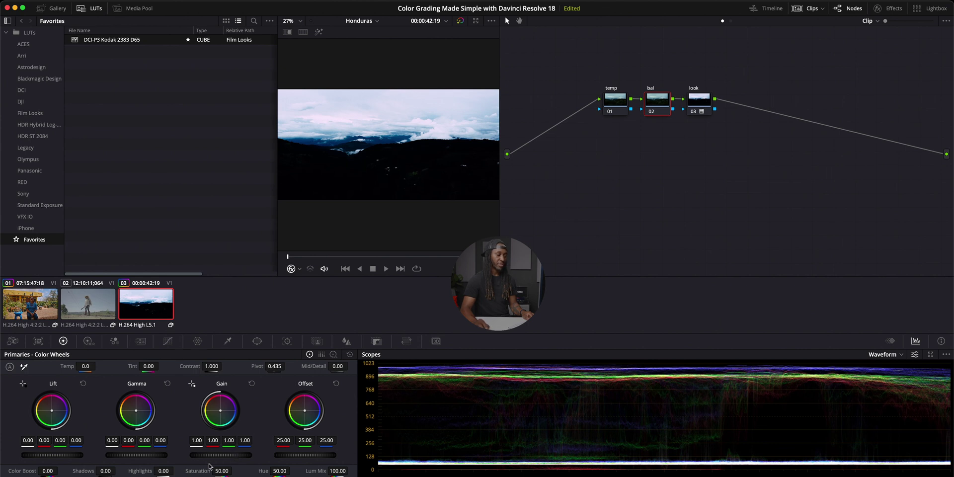
mouse_move(164, 472)
left_mouse_down()
mouse_move(94, 466)
mouse_move(167, 475)
left_mouse_up()
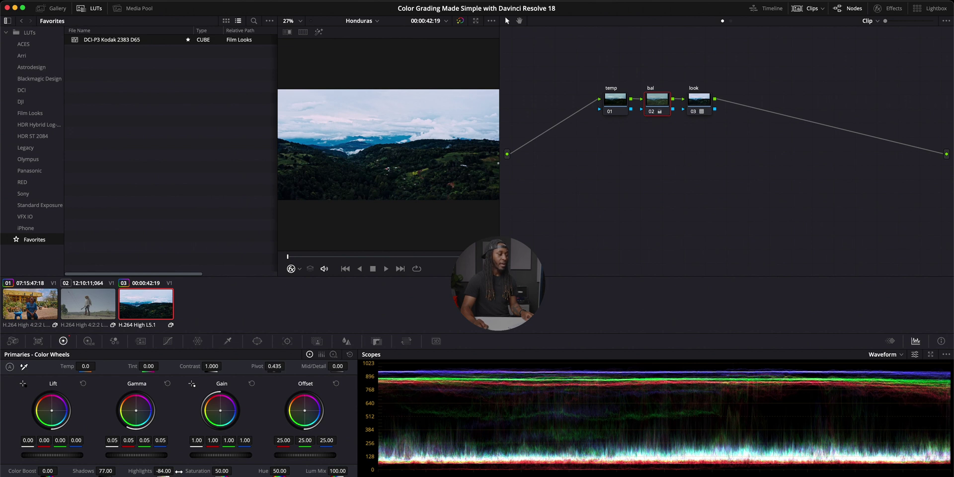
left_click_drag(214, 366, 195, 366)
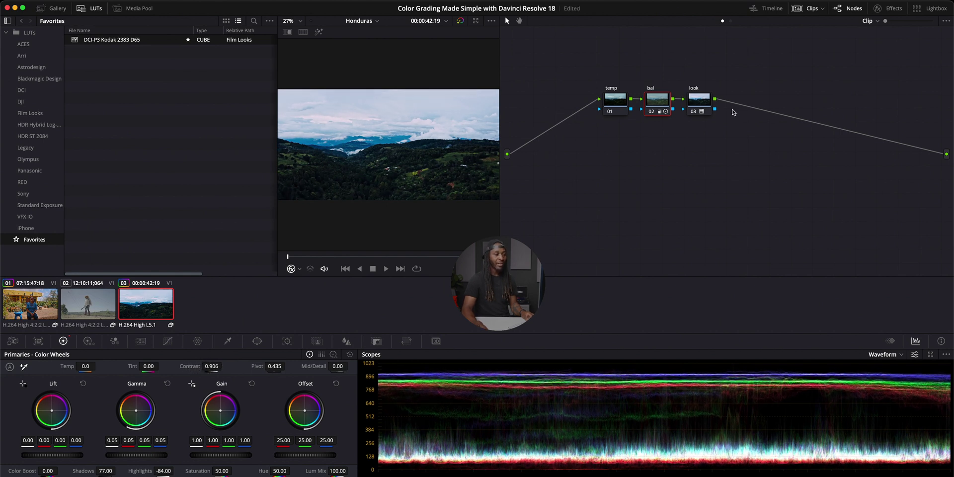
Toggle the bal and look nodes together off and on to compare the image with and without them.
left_click_drag(660, 132, 713, 92)
key("ctrl+d")
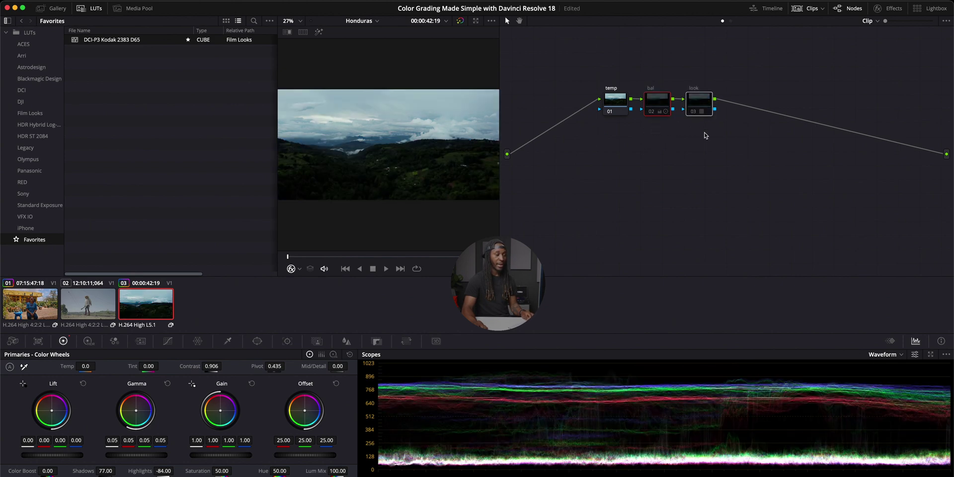
key("ctrl+d")
key("ctrl+d")
key("ctrl+d")
key("ctrl+d")
key("ctrl+d")
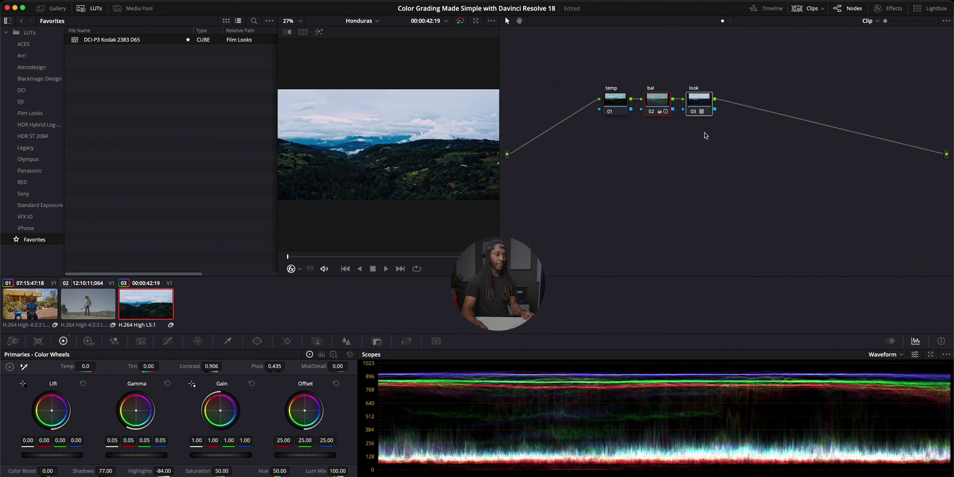
On the temp node, set the color temperature to 570 and the tint to -16.
left_click(621, 102)
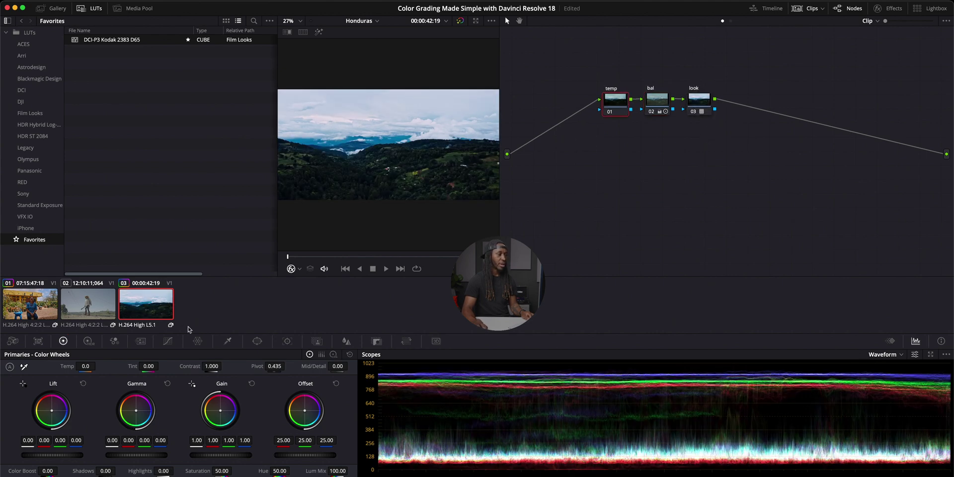
left_click_drag(95, 367, 110, 367)
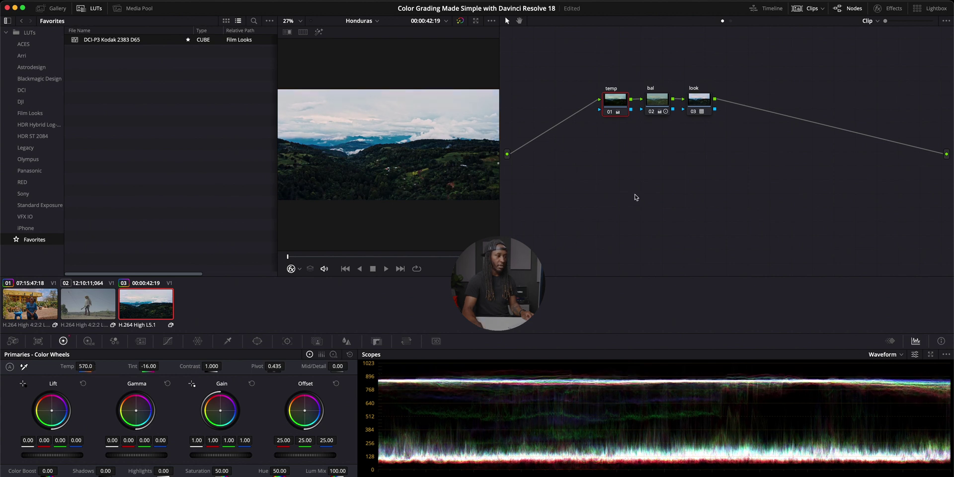
Toggle the temp, bal and look nodes off and on together to compare the landscape before and after grading.
left_click_drag(591, 154, 728, 96)
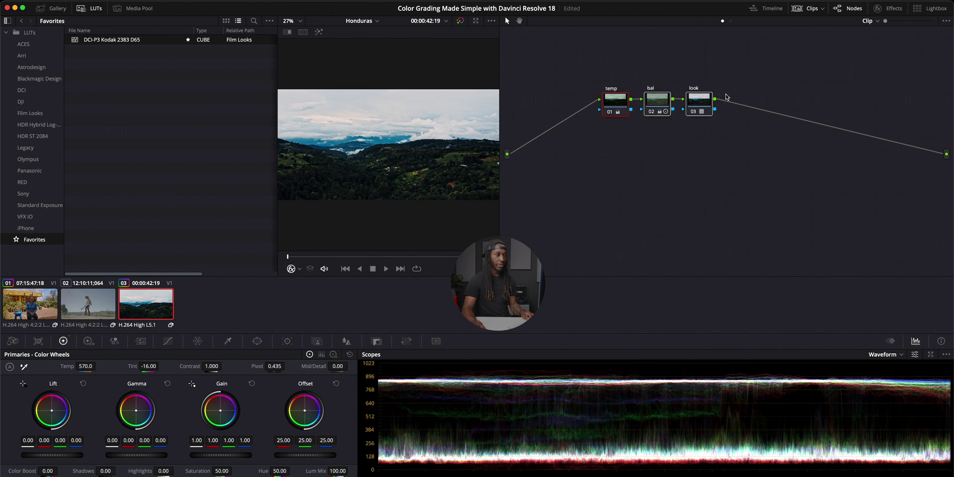
key("shift+d")
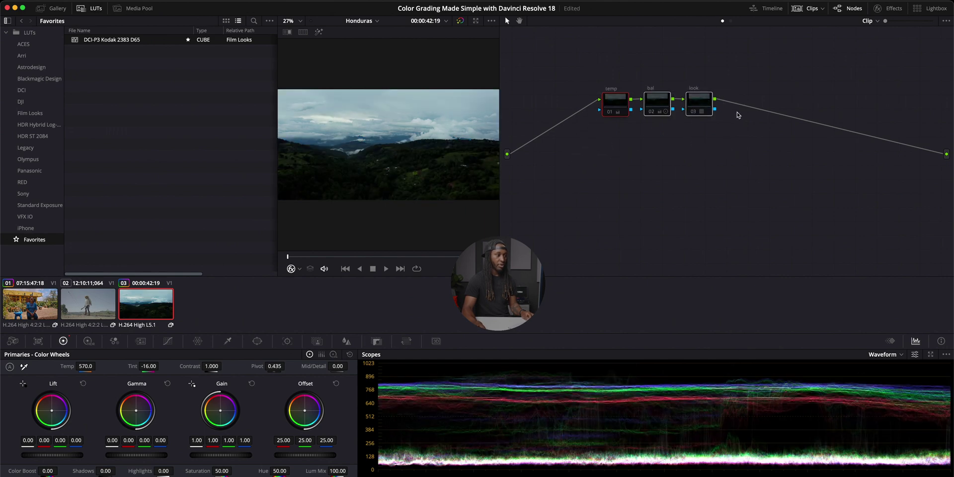
key("shift+d")
key("shift+d")
key("shift+d")
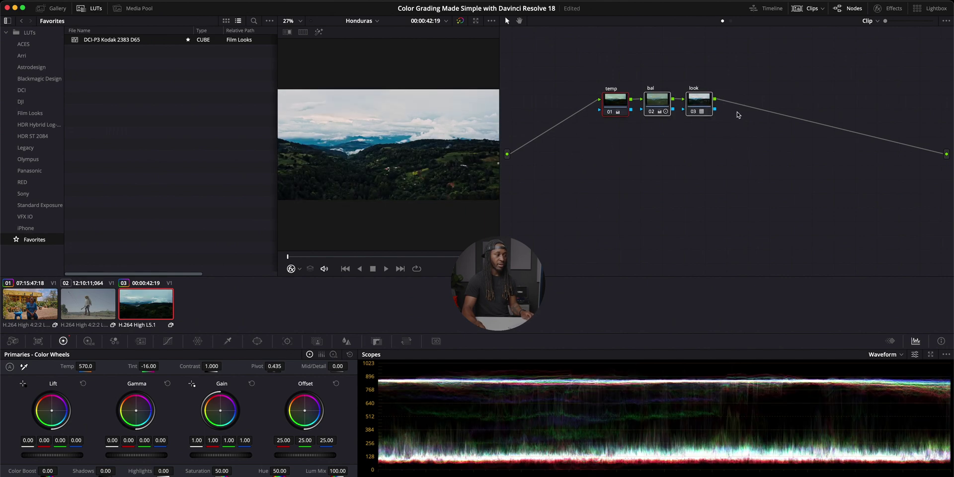
key("shift+d")
key("shift+d")
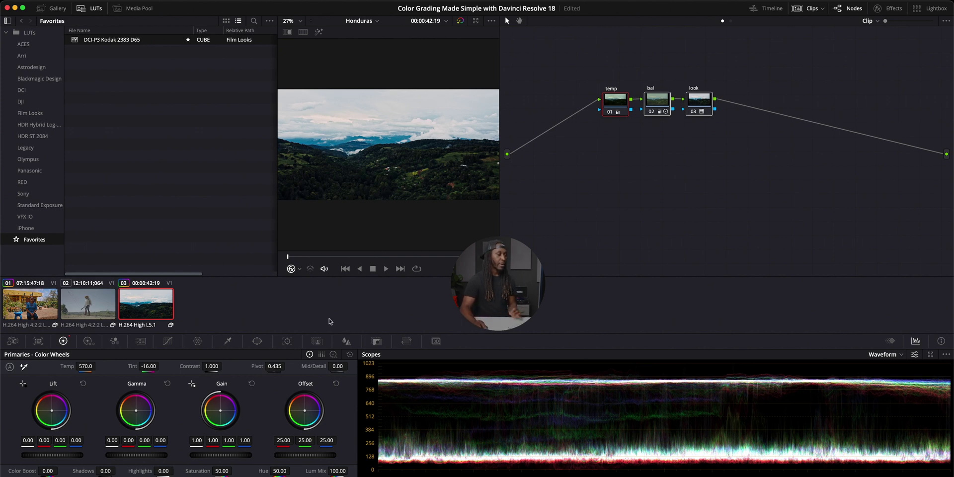
key("shift+d")
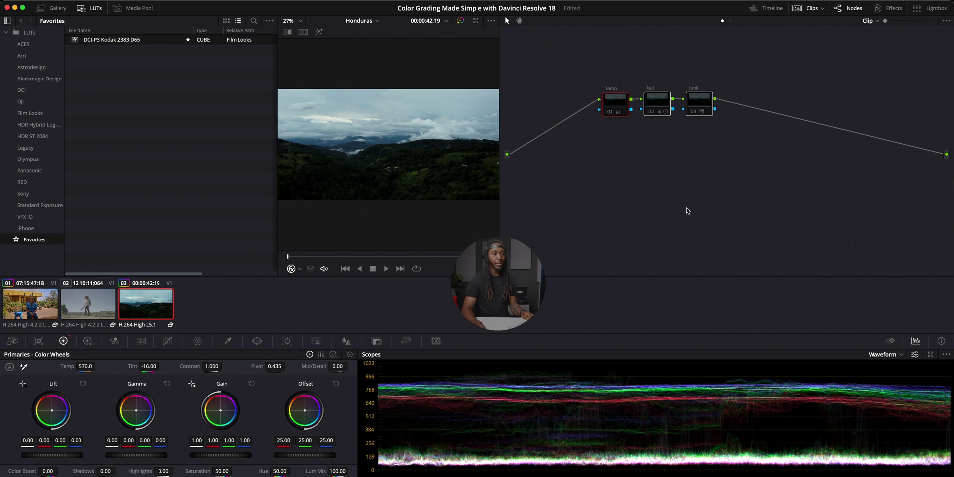
key("shift+d")
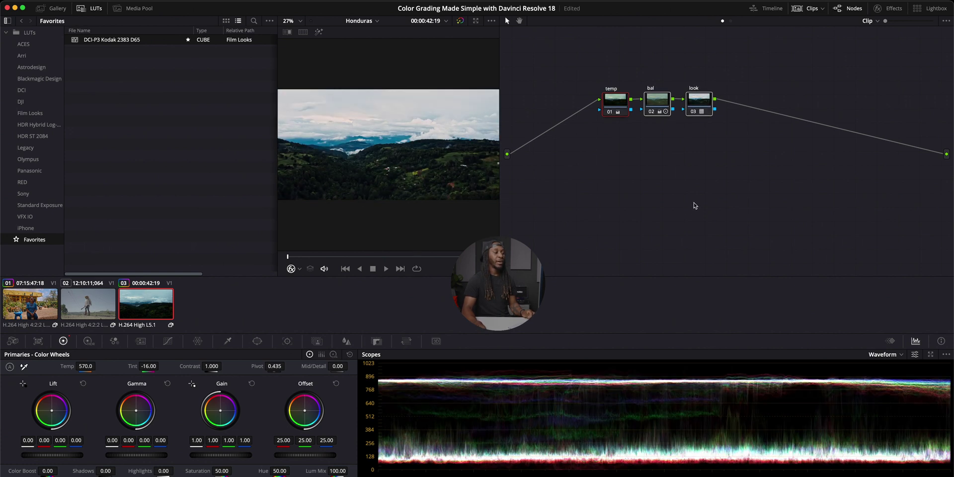